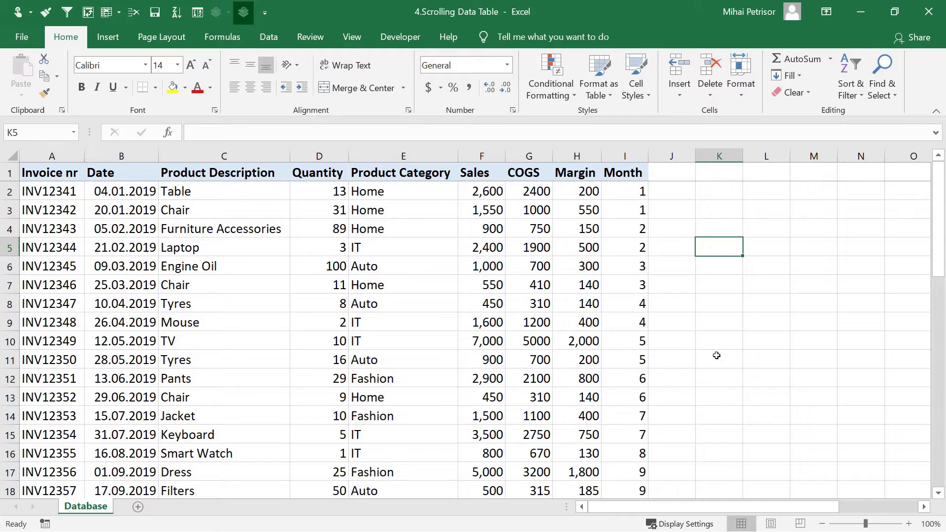
Display the Developer commands for working with form controls
left_click(717, 270)
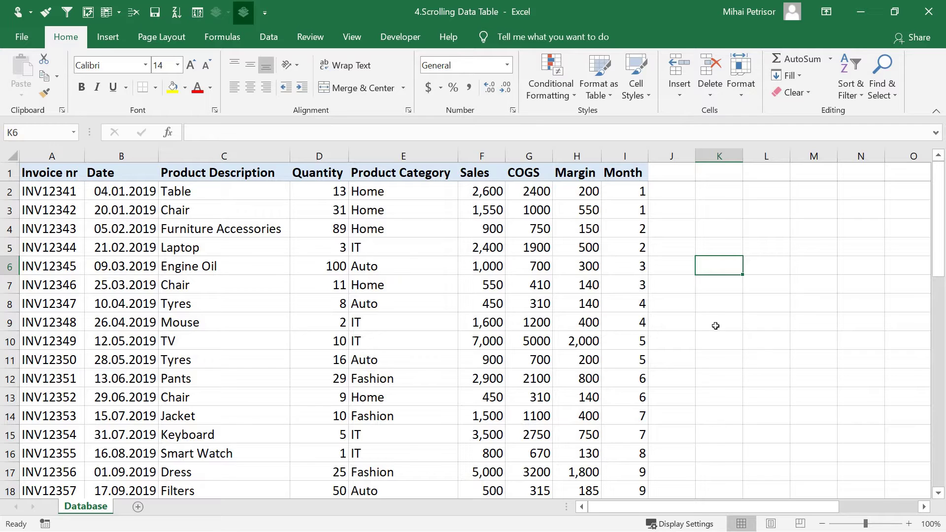
left_click(715, 326)
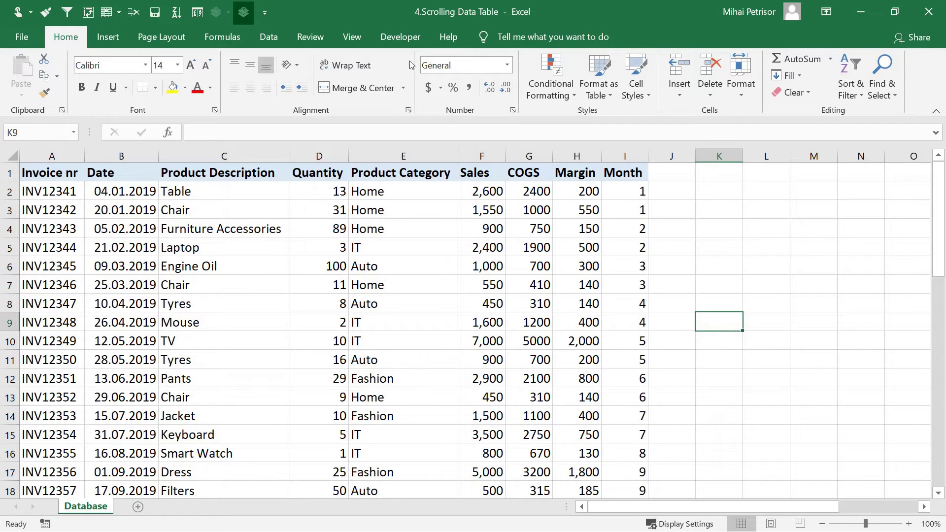
left_click(403, 42)
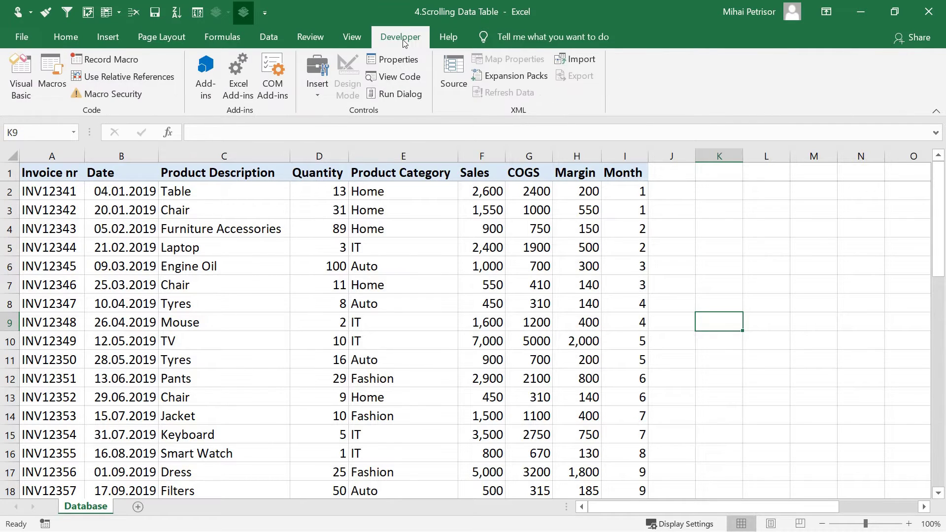
left_click(408, 279)
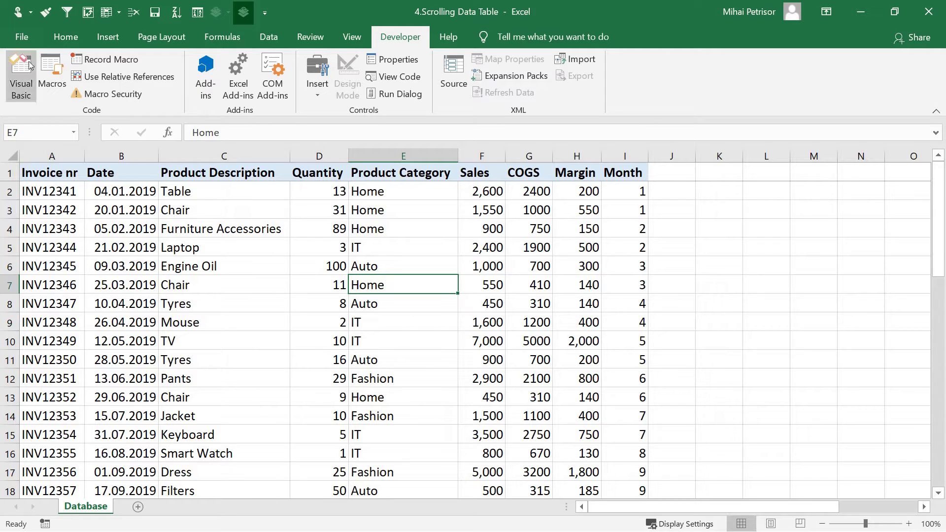
Examine the ribbon customization options for enabling Developer under Main Tabs, and leave them without saving changes
left_click(24, 40)
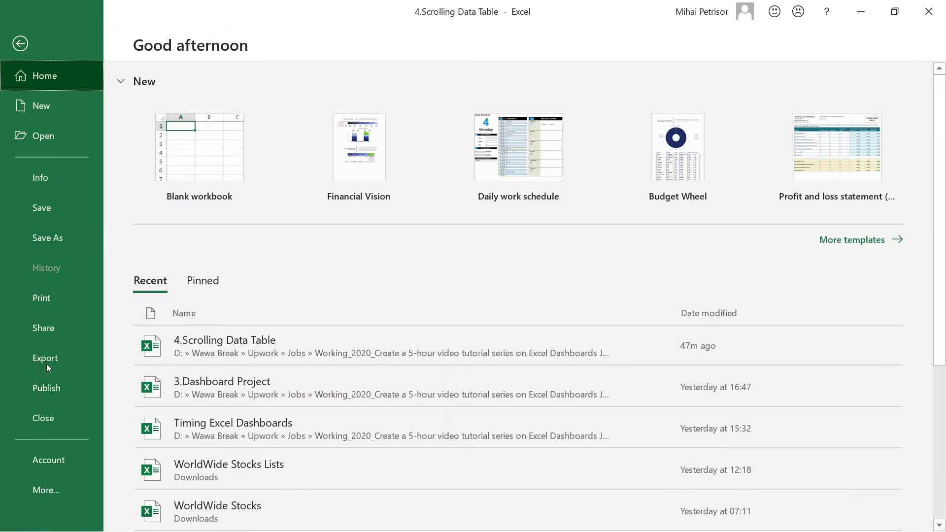
left_click(58, 501)
left_click(165, 493)
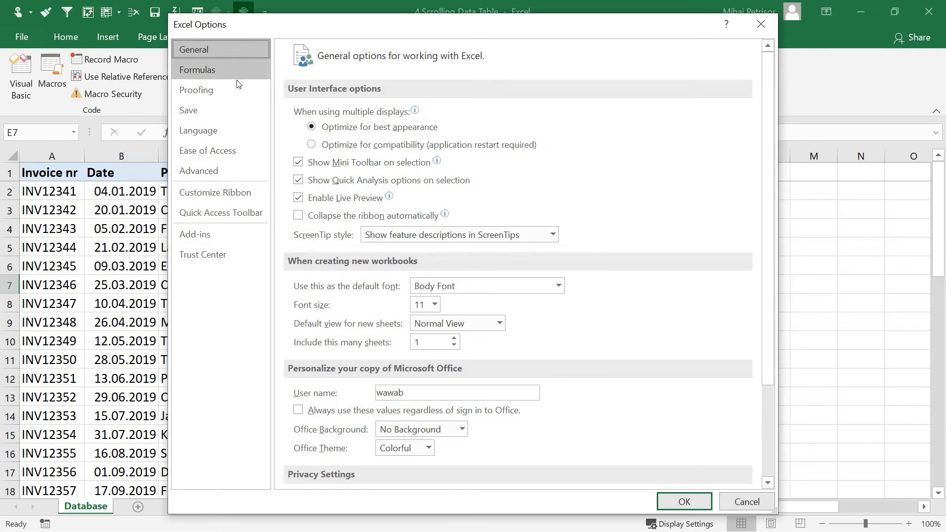
left_click(206, 194)
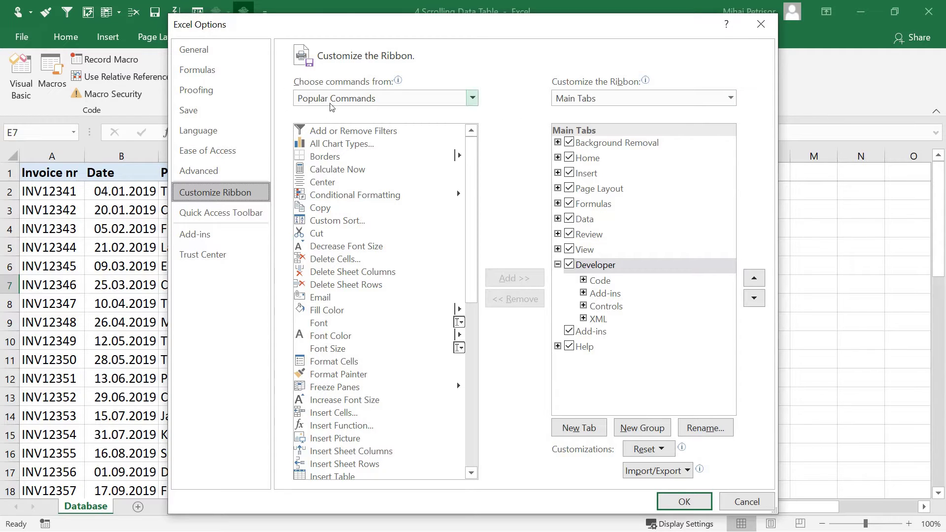
left_click(471, 99)
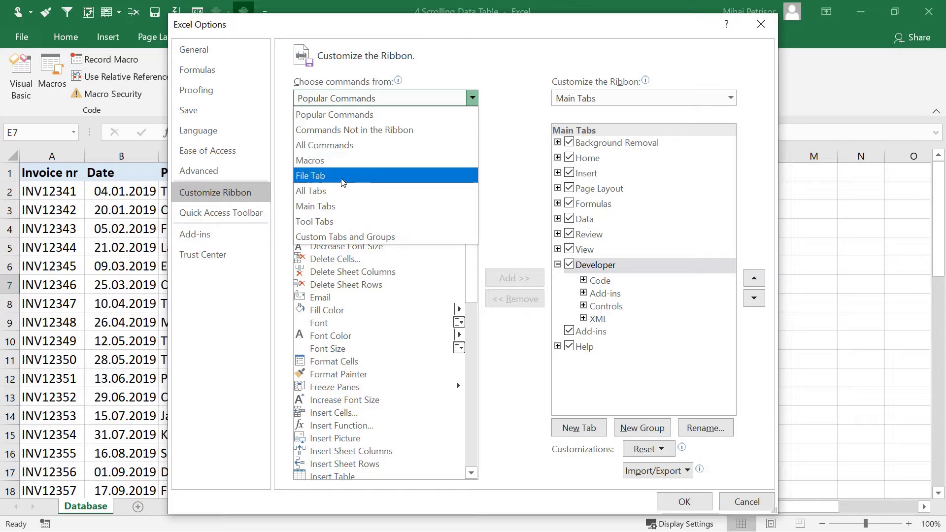
left_click(339, 207)
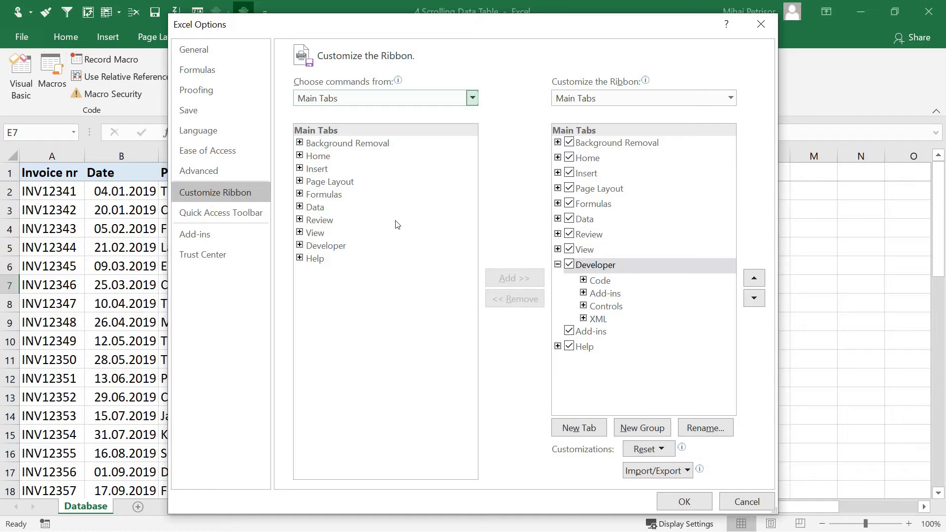
left_click(313, 250)
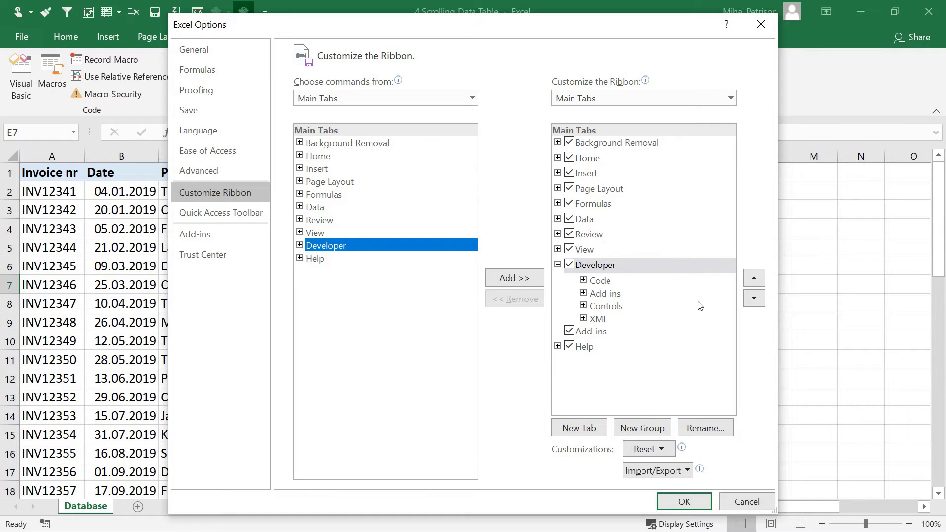
left_click(753, 504)
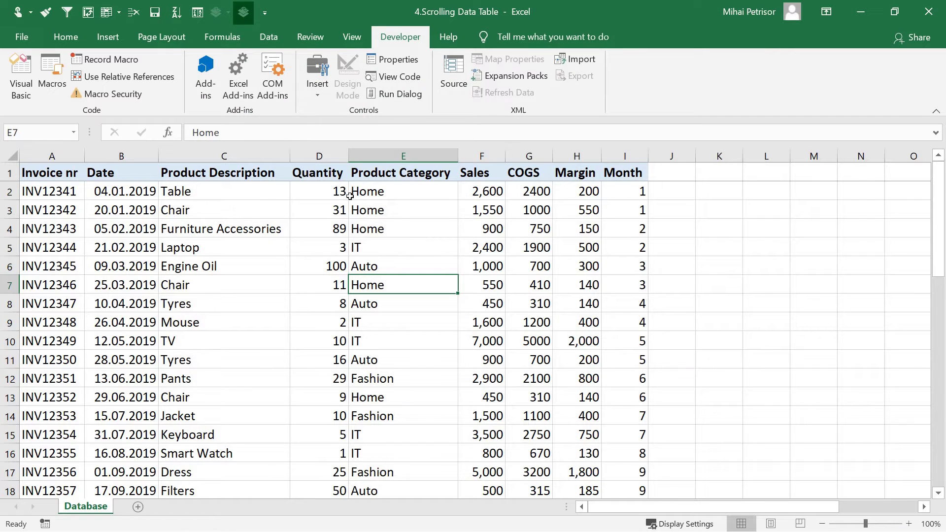
Insert a Combo Box form control about 1 inch wide and 0.28 inch high, starting at cell K2
left_click(715, 247)
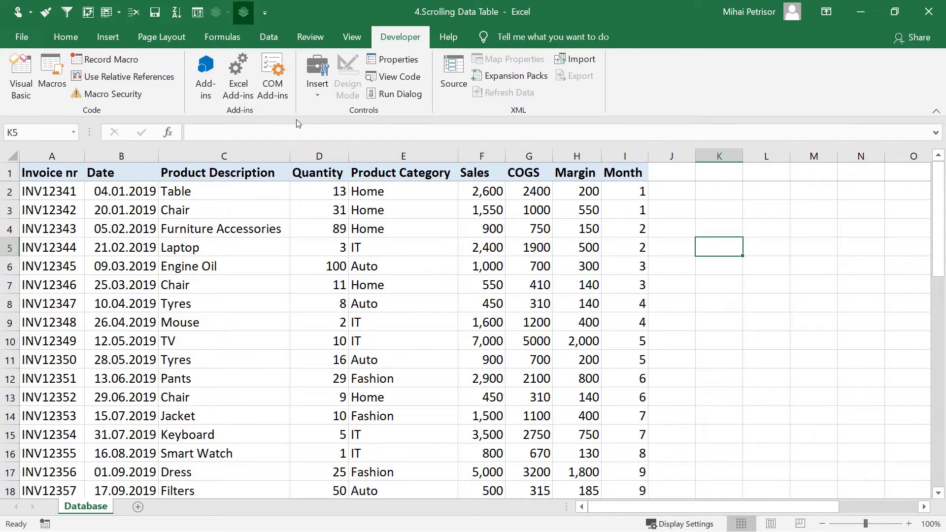
left_click(318, 96)
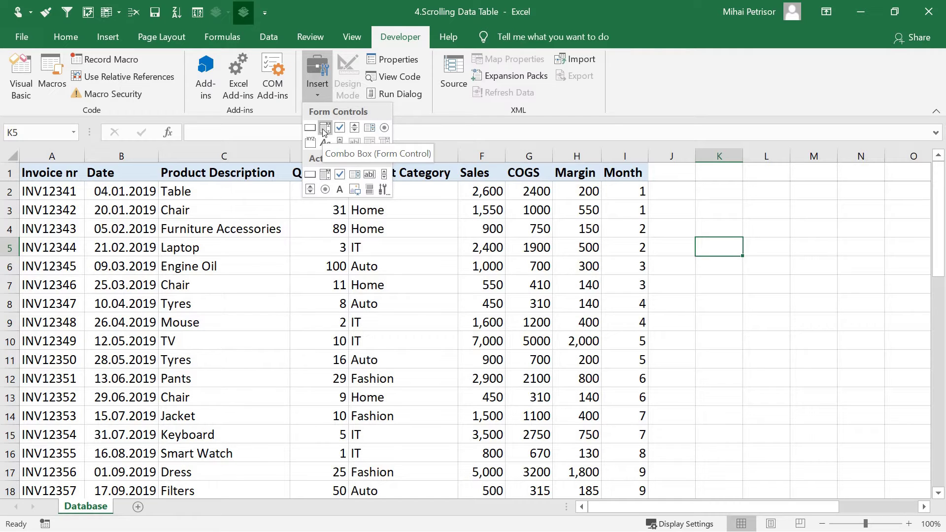
left_click(324, 128)
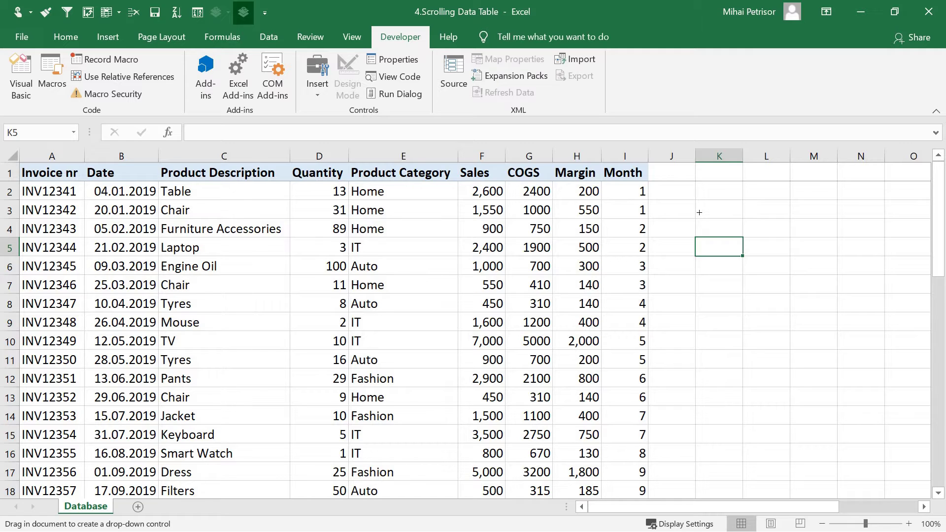
mouse_move(697, 198)
left_mouse_down()
mouse_move(768, 218)
mouse_move(693, 201)
mouse_move(723, 234)
mouse_move(705, 197)
mouse_move(724, 200)
mouse_move(718, 186)
left_mouse_up()
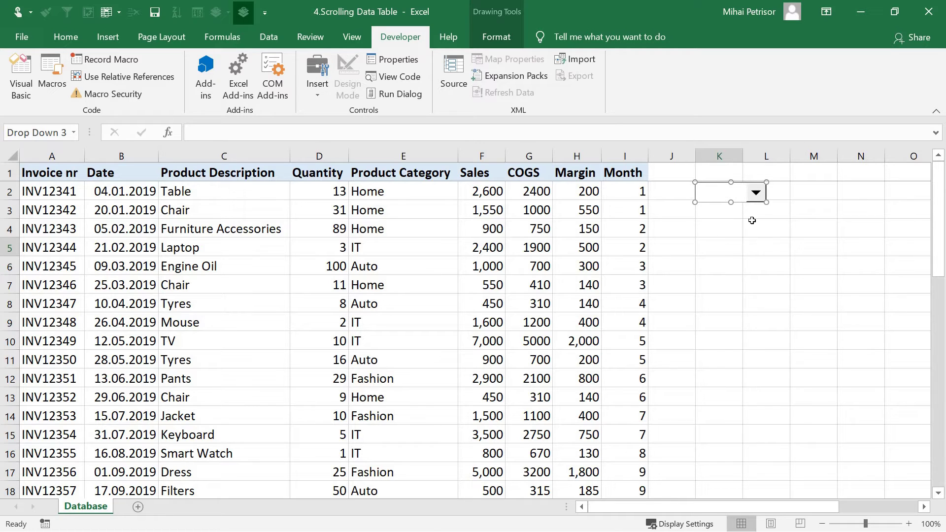
Examine the combo box's Control and Size format settings, and close them without changes
right_click(739, 198)
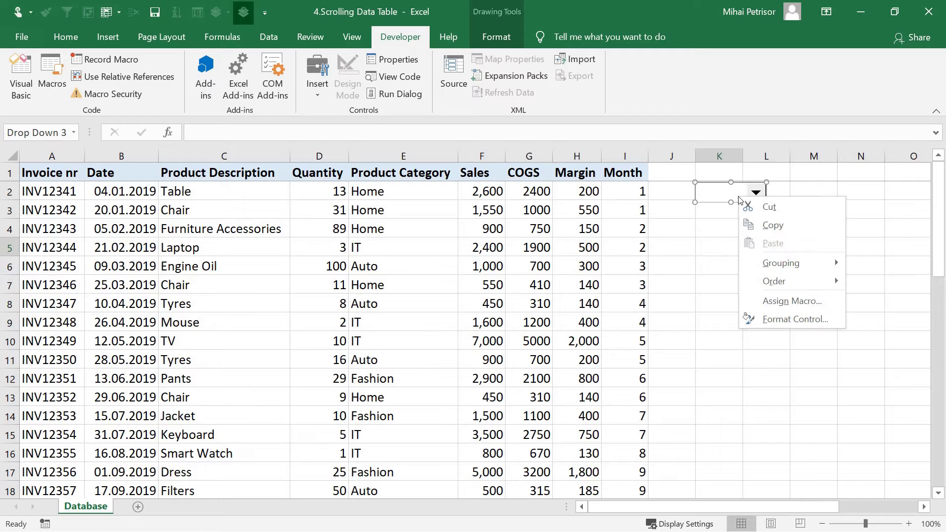
left_click(795, 319)
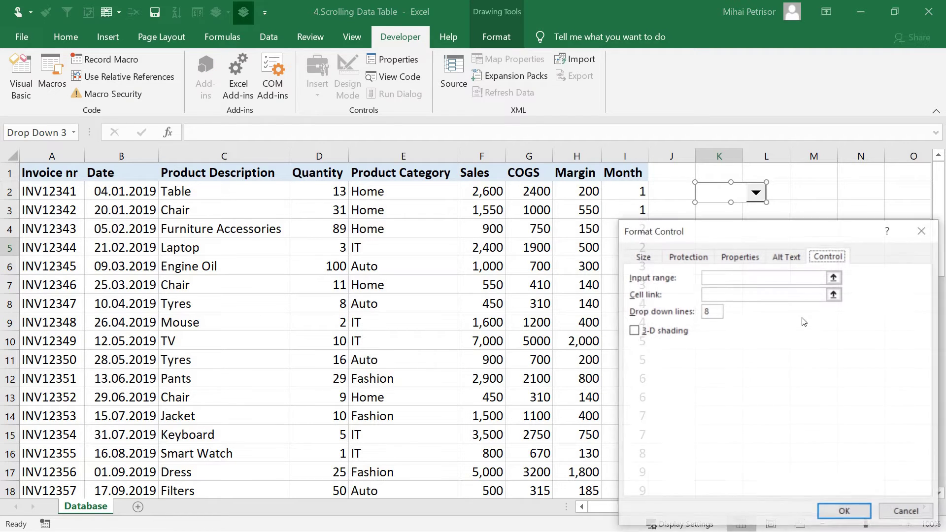
left_click_drag(809, 237, 309, 125)
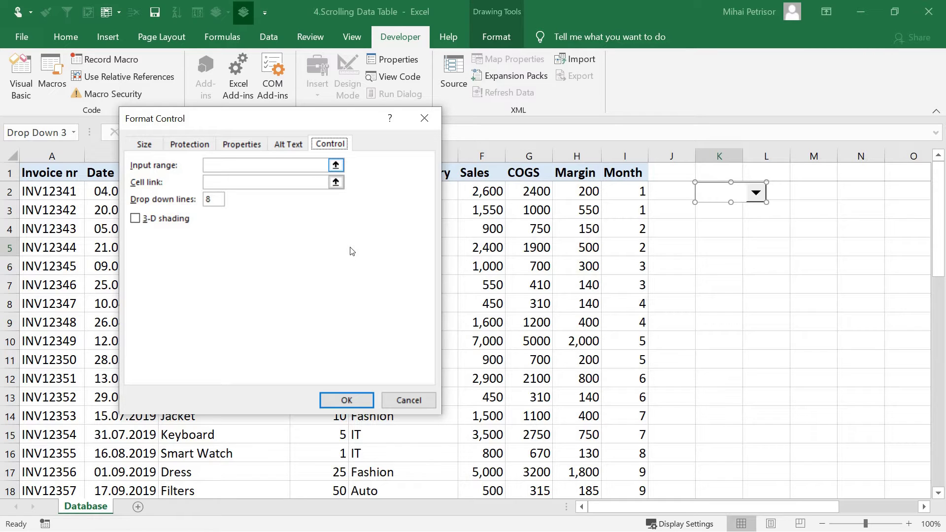
left_click(149, 145)
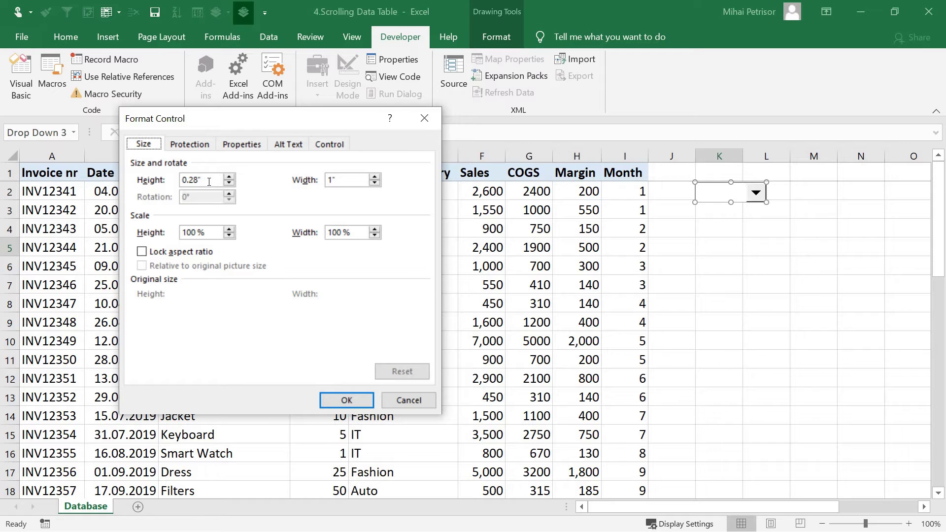
left_click(409, 400)
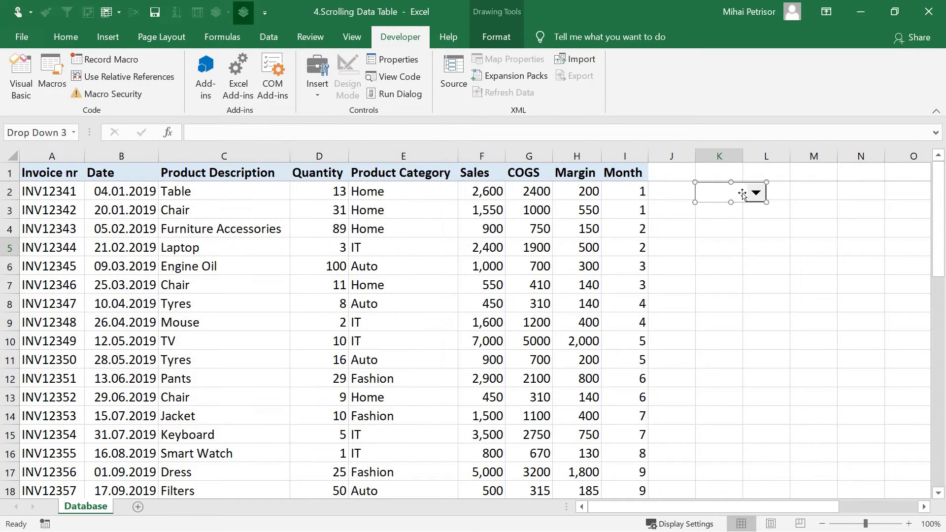
Reposition and resize the combo box to about 1.09 inches wide and 0.33 inch high across cells J2 to L3
left_click_drag(766, 202, 796, 222)
key("Delete")
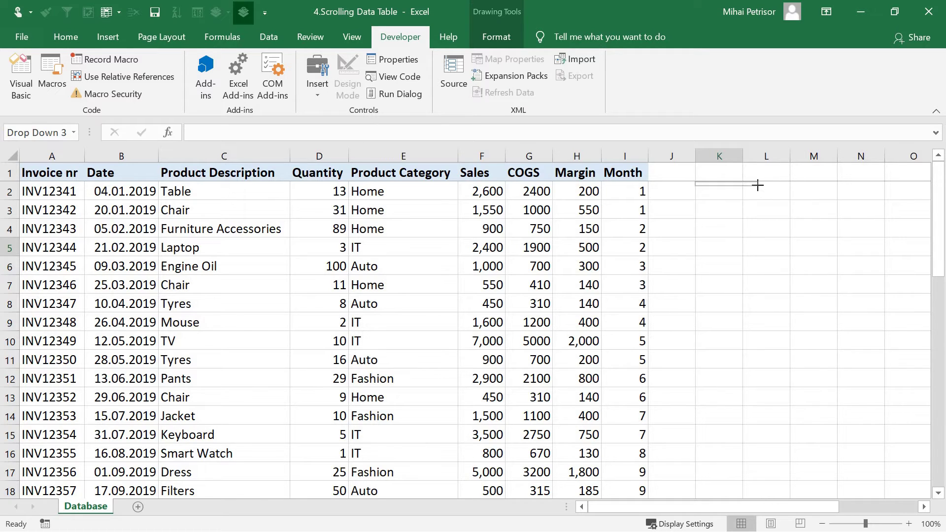
left_click_drag(695, 181, 771, 206)
mouse_move(720, 185)
left_mouse_down()
mouse_move(717, 207)
mouse_move(724, 186)
mouse_move(722, 196)
left_mouse_up()
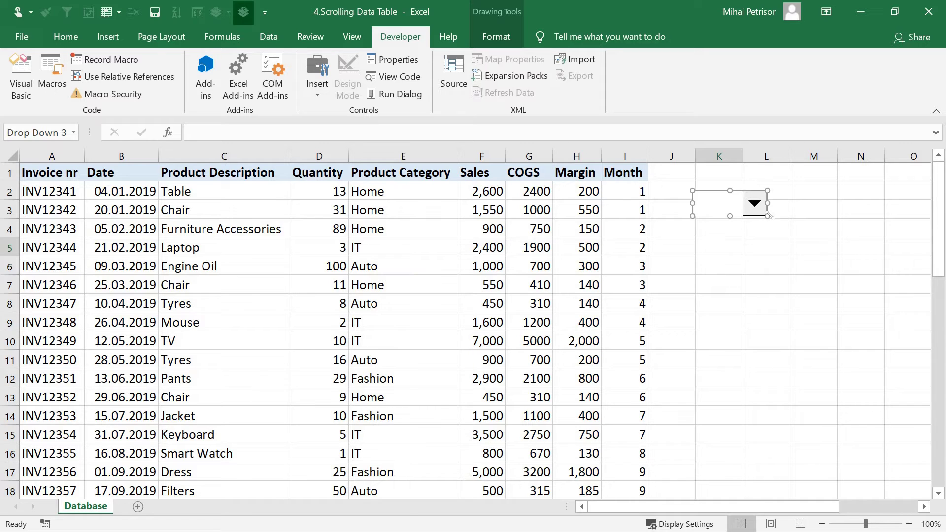
left_click_drag(767, 215, 822, 241)
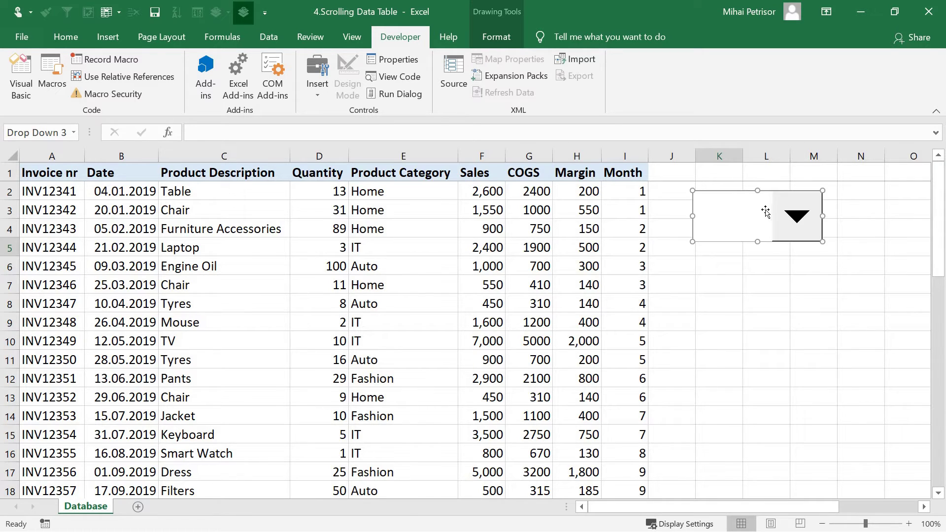
left_click_drag(725, 210, 717, 210)
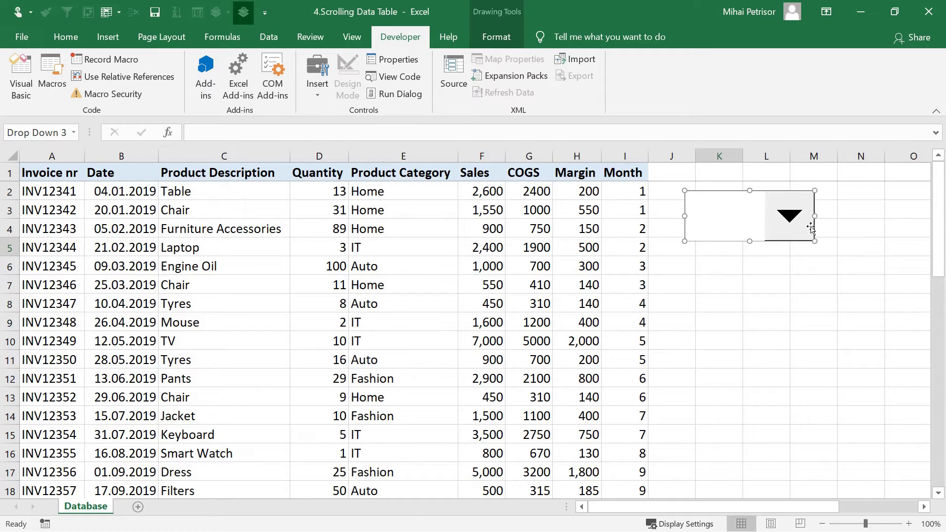
left_click_drag(815, 240, 763, 215)
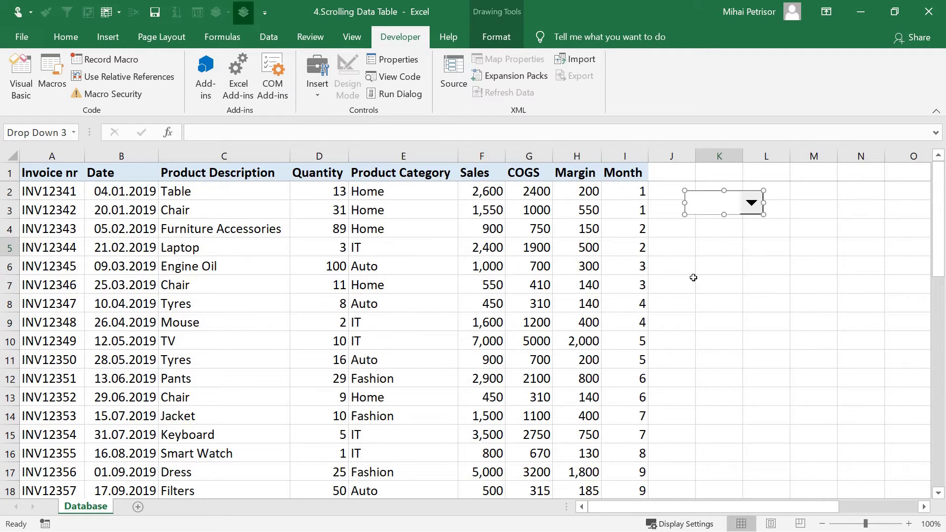
Examine the combo box's Size, Protection, Properties, Alt Text and Control format settings, and close them without changes
right_click(734, 207)
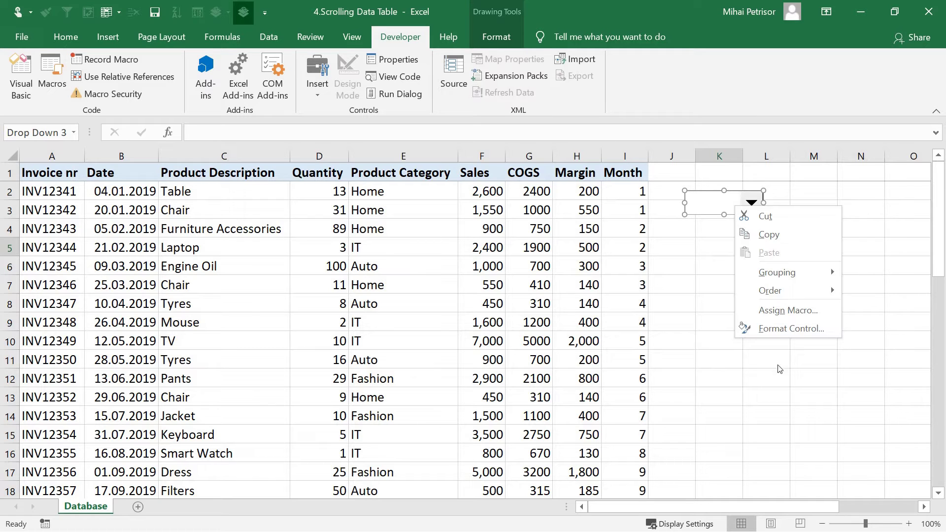
left_click(779, 333)
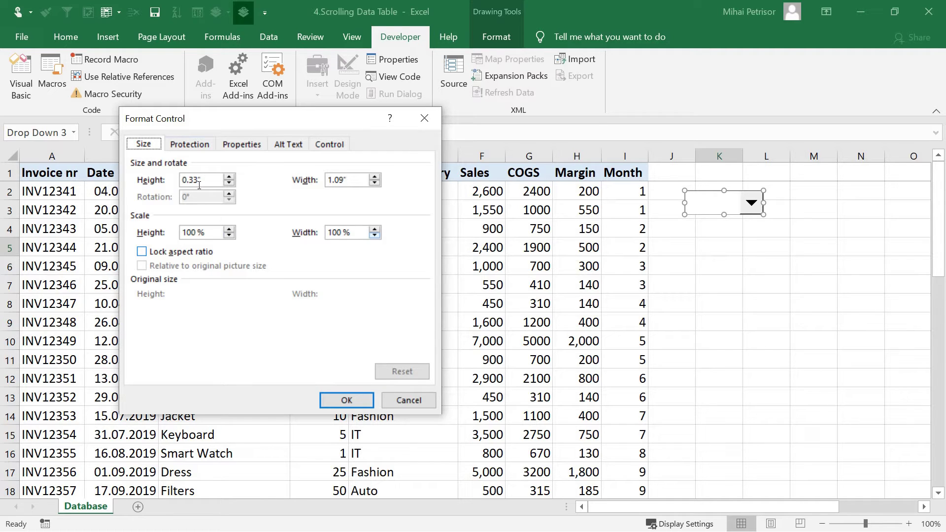
left_click(185, 145)
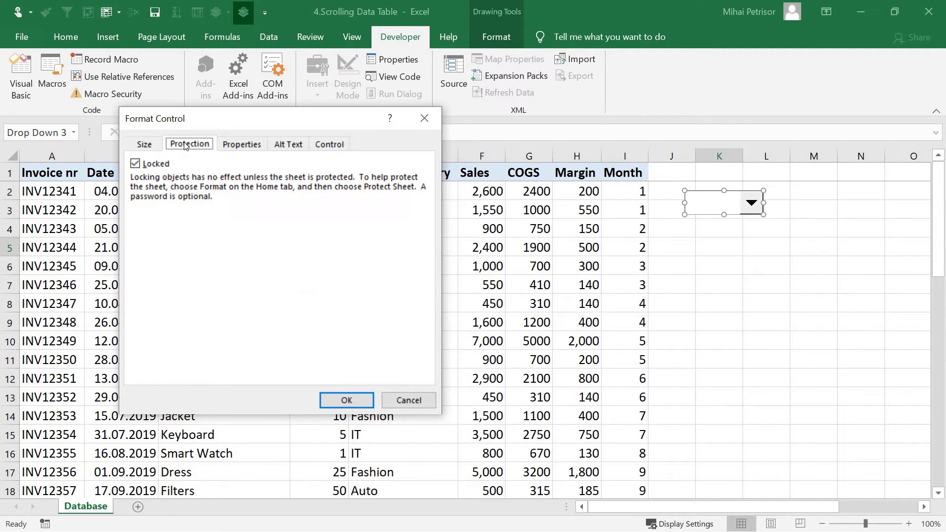
left_click(245, 148)
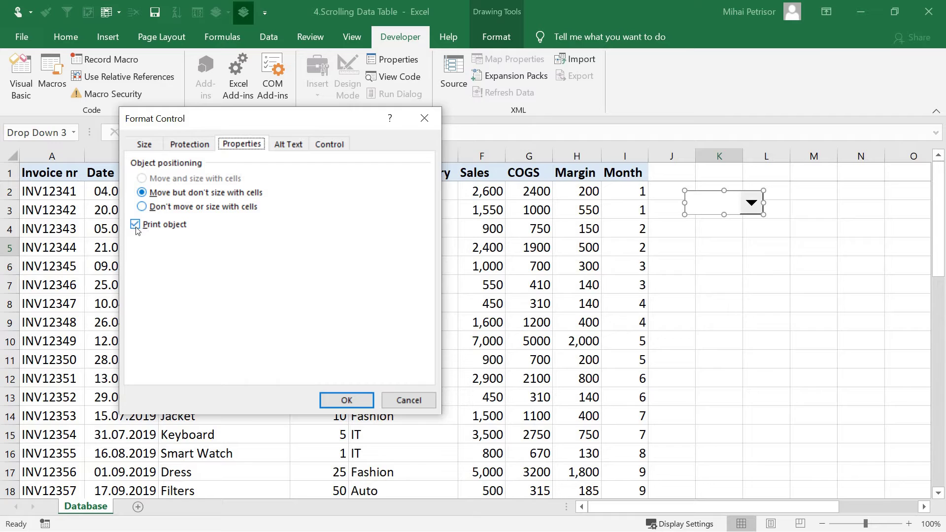
left_click(288, 144)
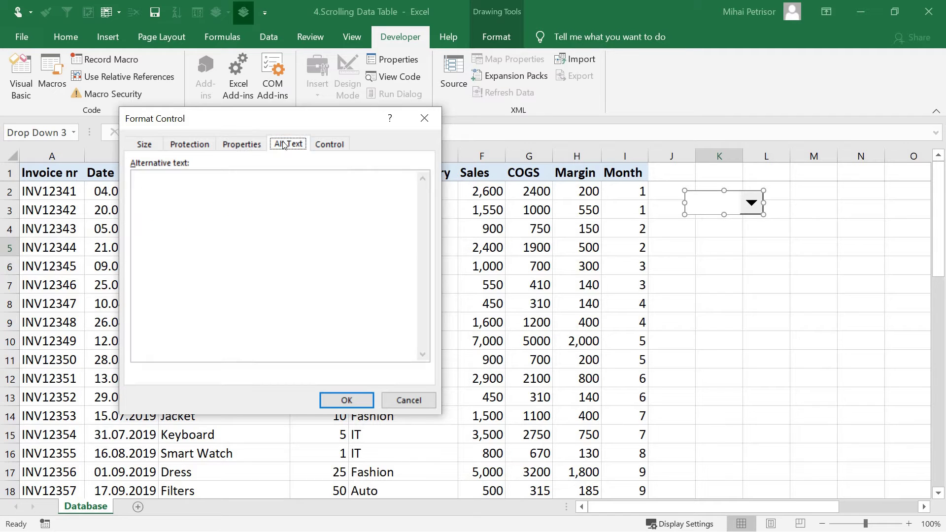
left_click(327, 145)
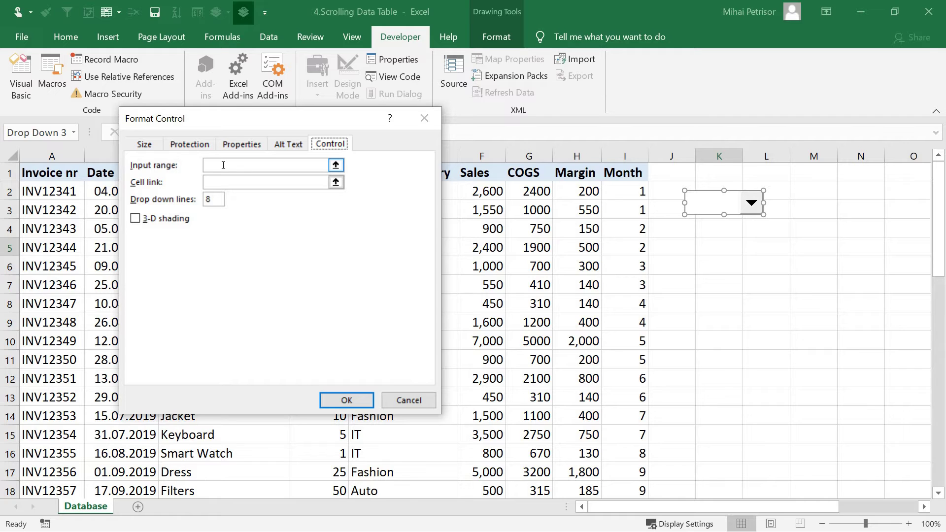
left_click(409, 400)
Move the combo box directly beside the Month column, over cells J2 to K3, and deselect it
left_click_drag(760, 205, 763, 207)
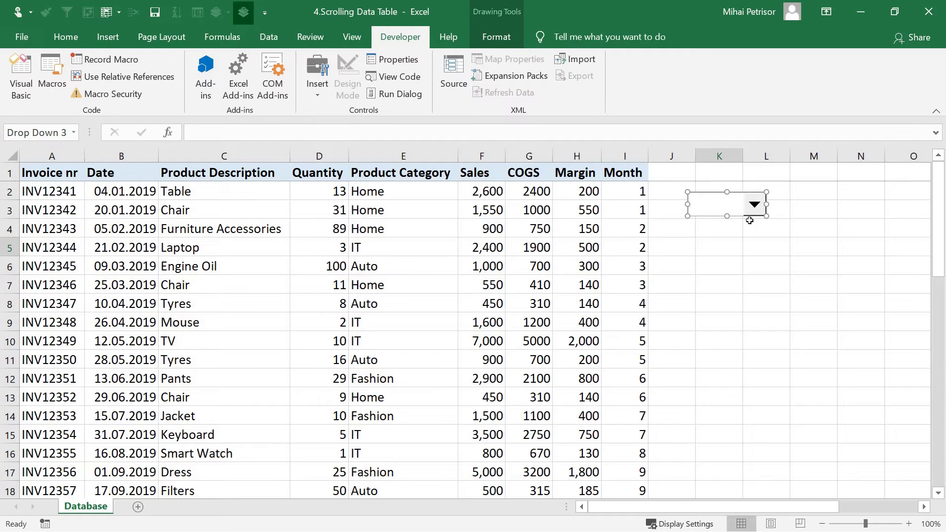
left_click(266, 38)
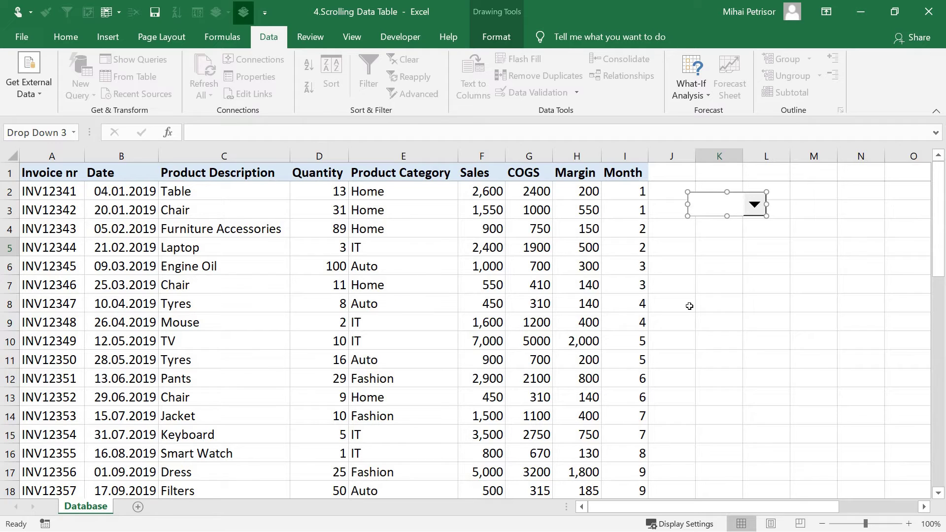
left_click_drag(708, 198, 668, 174)
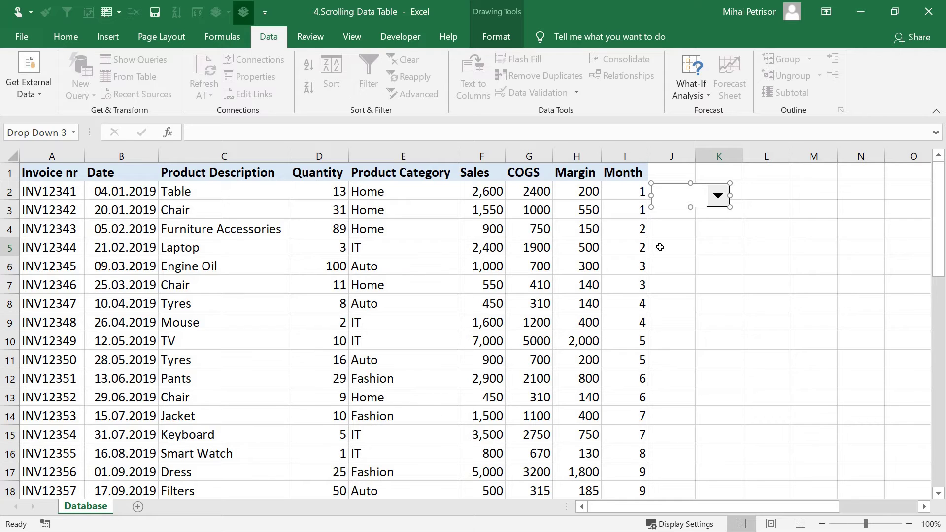
left_click(715, 243)
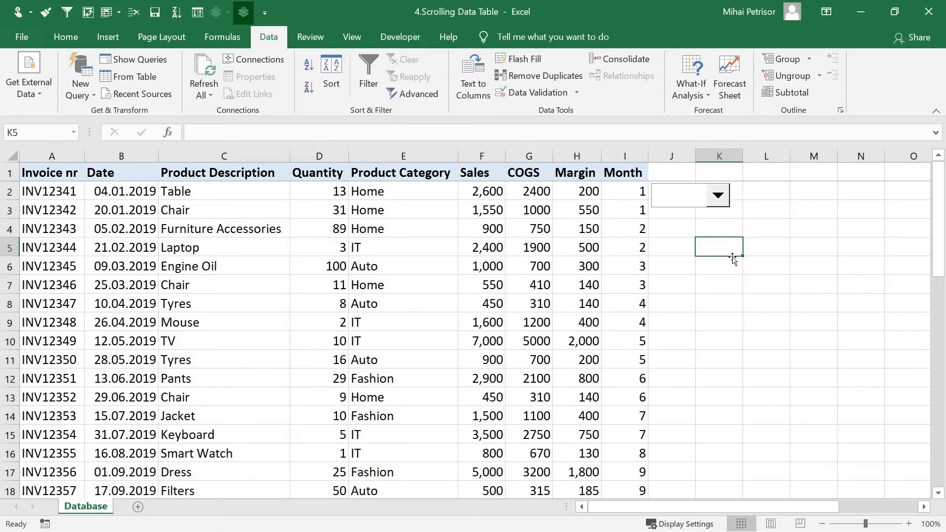
right_click(690, 191)
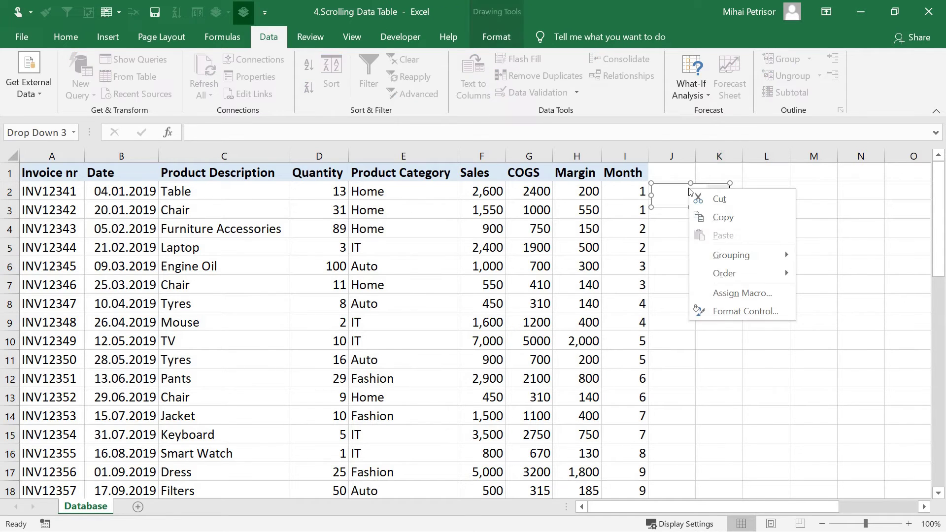
left_click(747, 314)
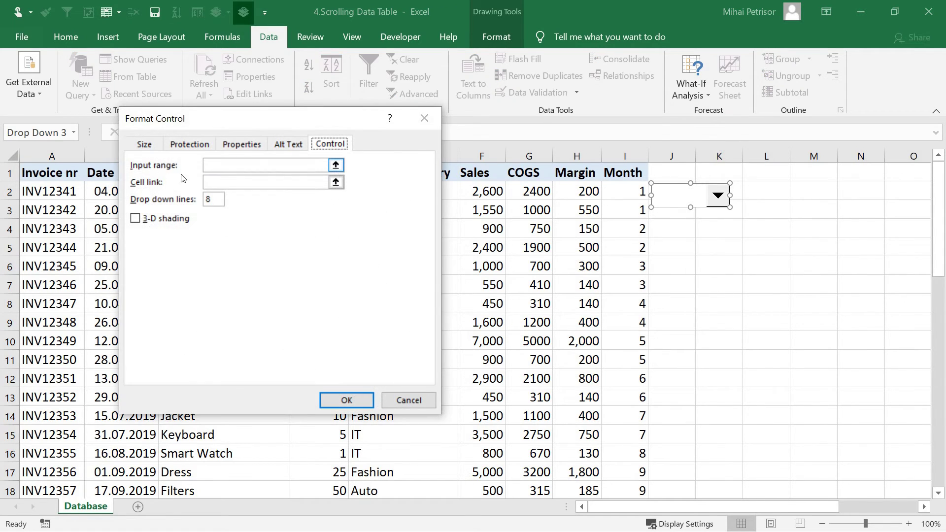
left_click(232, 170)
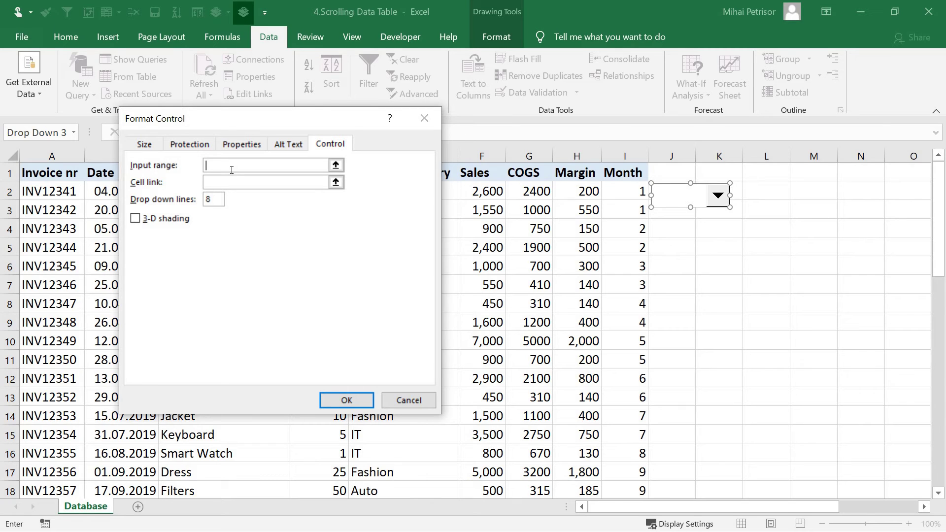
key("Escape")
left_click(853, 300)
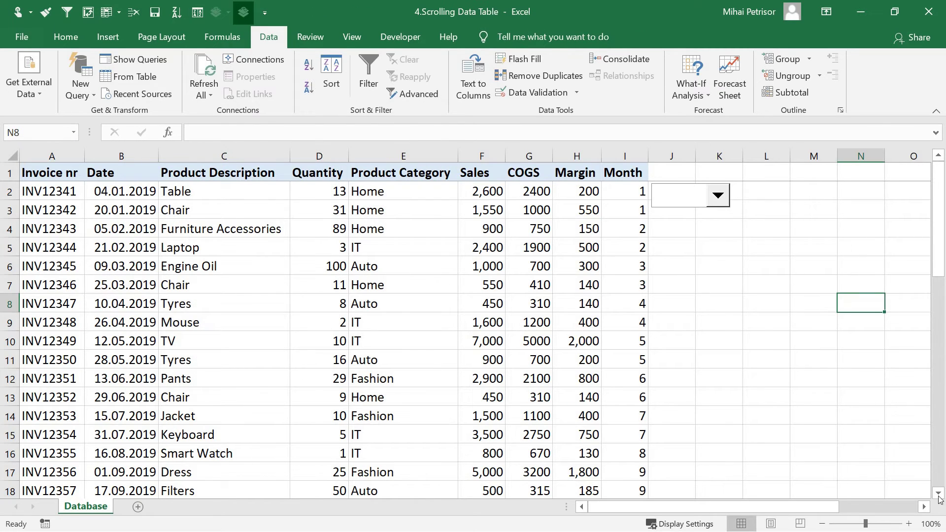
scroll(658, 342, "right", 1)
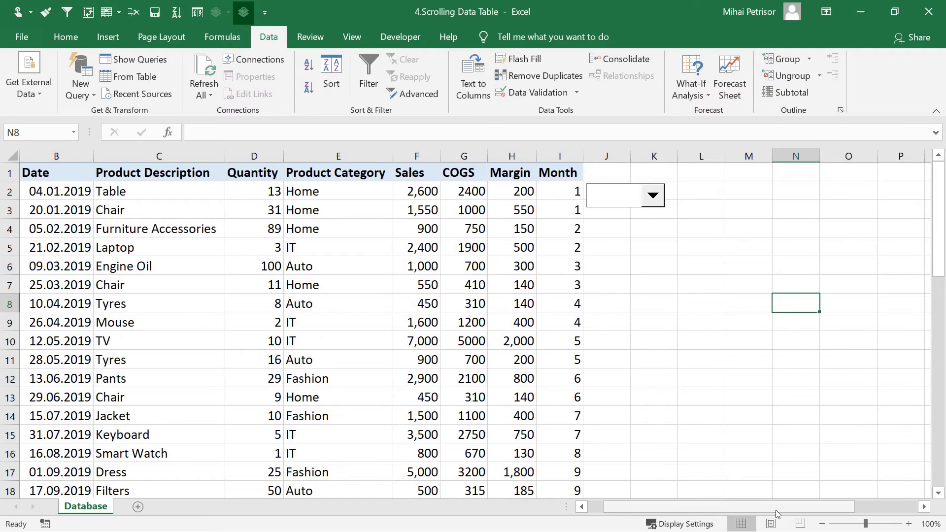
left_click_drag(776, 510, 762, 511)
scroll(260, 226, "down", 8)
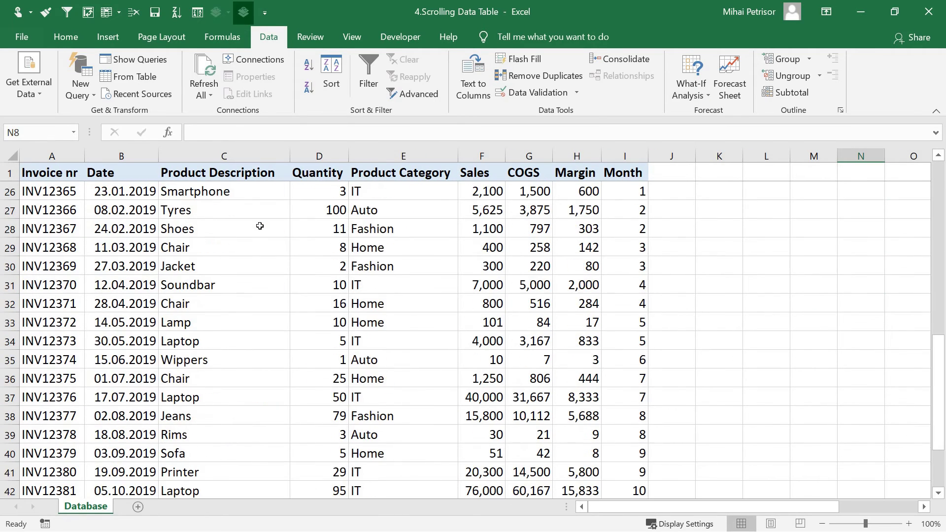
scroll(260, 225, "up", 8)
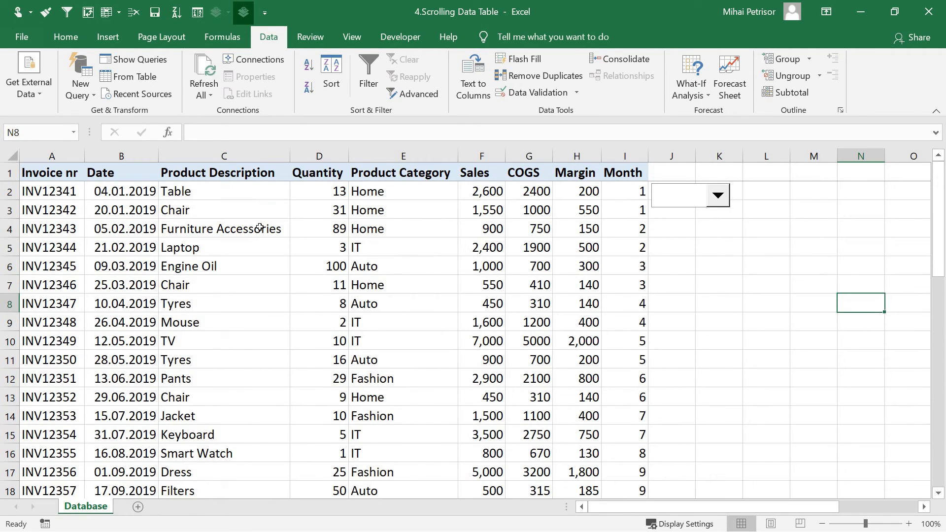
left_click(863, 209)
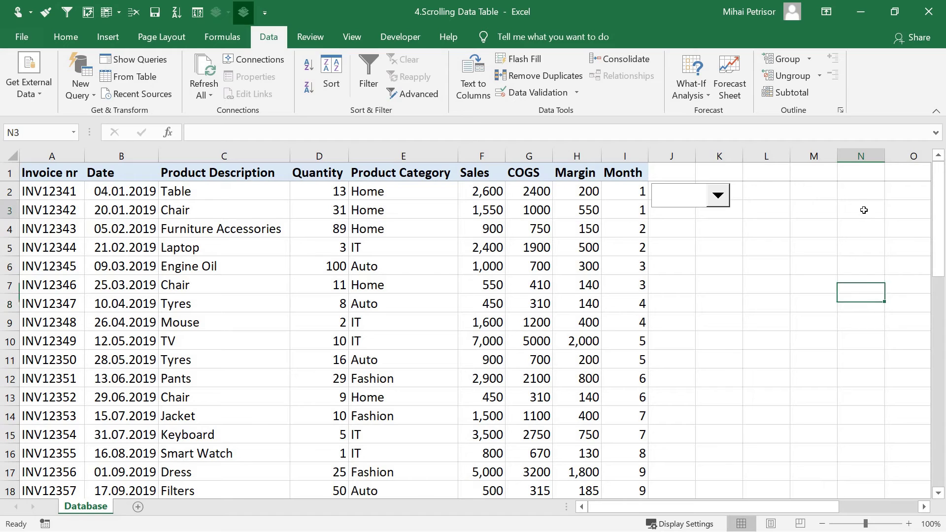
left_click(860, 248)
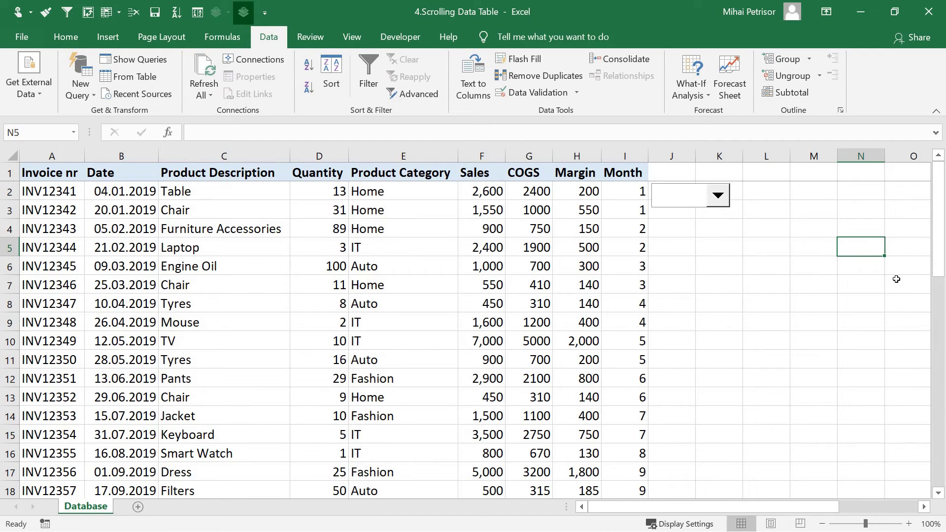
left_click(874, 229)
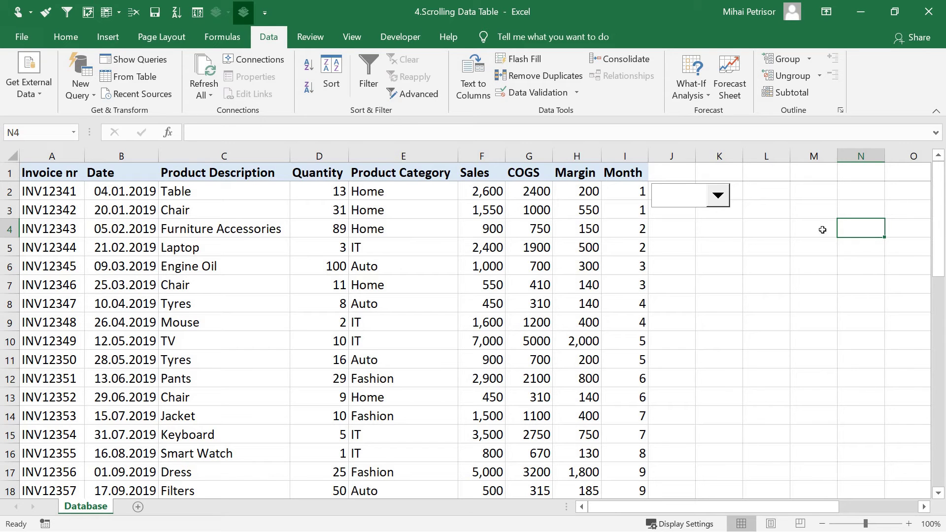
Enter 1 in cell N3 as the start of a month number list beside the invoice data
left_click(816, 213)
scroll(813, 231, "up", 2)
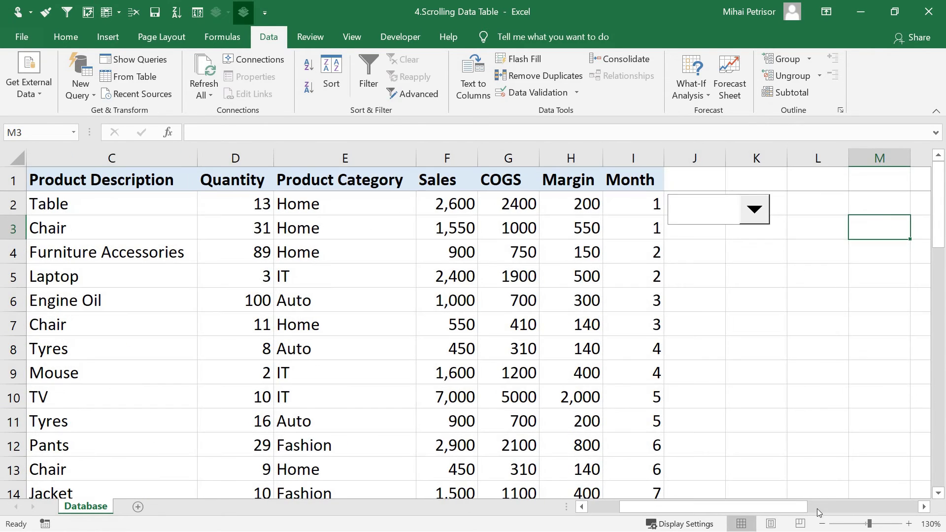
left_click_drag(789, 513, 805, 513)
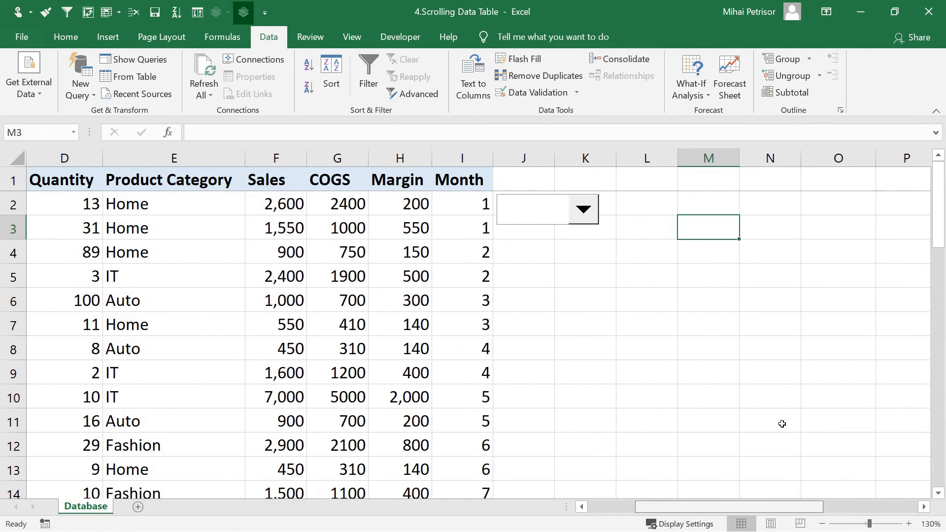
left_click(757, 226)
type("1")
key("Return")
key("Up")
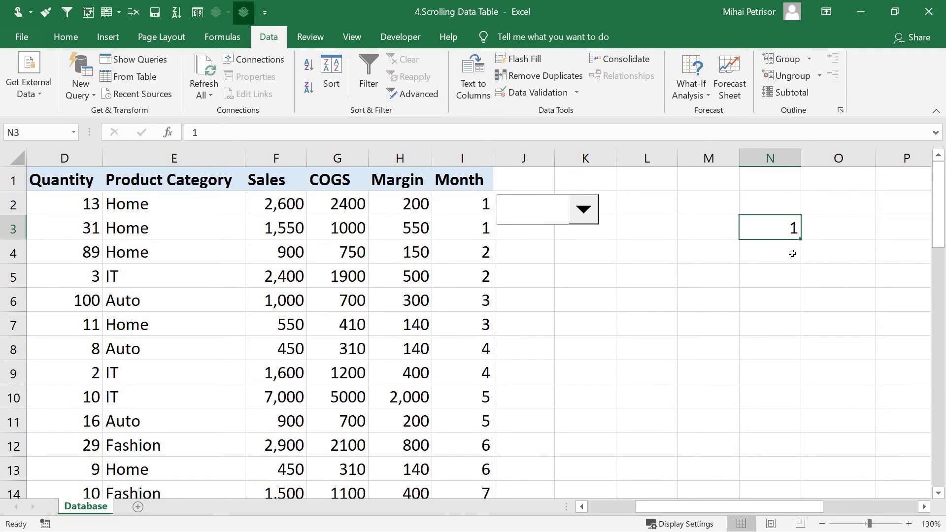
Enter 2 in cell N4 and fill the number series from N3 down to 12 in cell N14
left_click(788, 254)
type("2")
left_click(788, 234)
left_click_drag(787, 234, 802, 493)
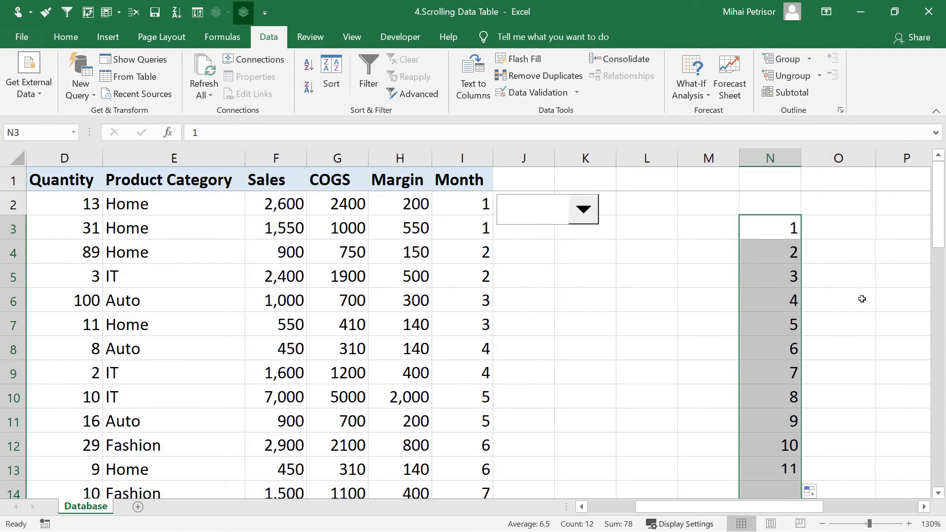
scroll(806, 272, "down", 1)
scroll(813, 256, "up", 1)
Enter January in cell O3 and fill the month names down to December in cell O14
left_click(828, 235)
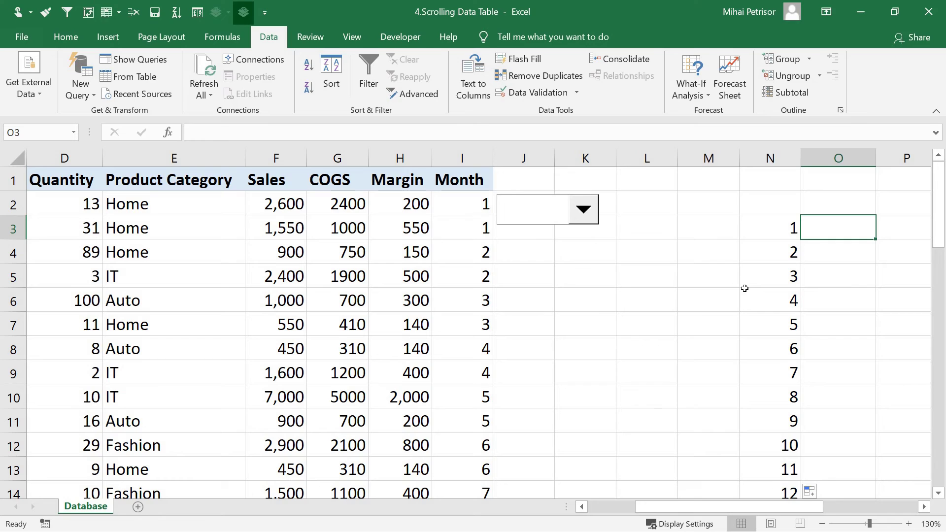
type("Janua")
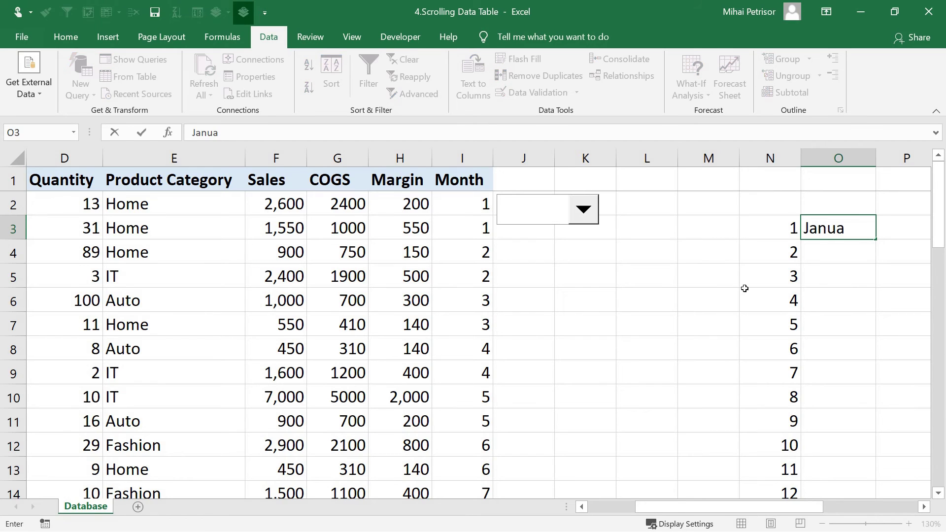
type("ry")
key("Return")
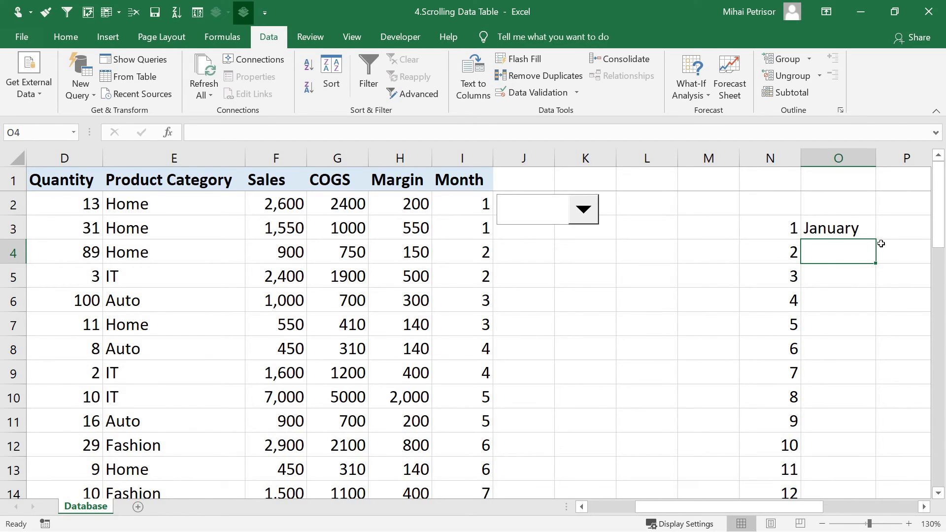
left_click(854, 221)
left_click_drag(877, 247, 874, 452)
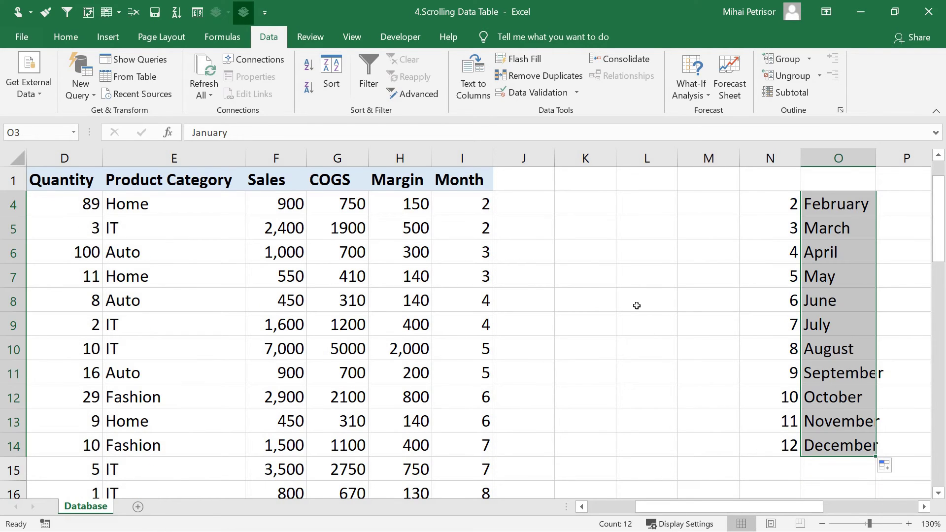
Autofit column O to the width of its month names, and deselect the list
scroll(872, 160, "up", 1)
double_click(876, 158)
left_click(708, 300)
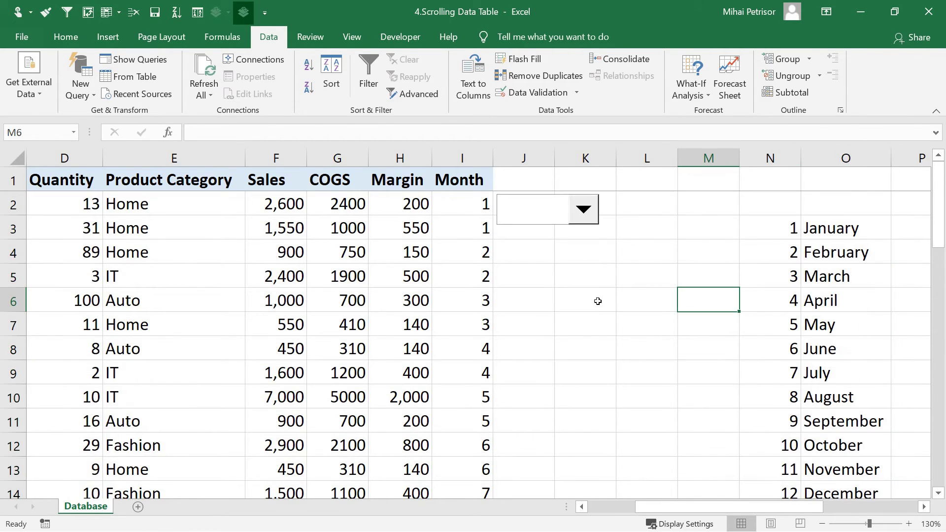
Set the combo box's input range to the month names in $O$3:$O$14 and its cell link to $L$2
mouse_move(731, 505)
left_mouse_down()
mouse_move(711, 506)
mouse_move(742, 507)
mouse_move(727, 505)
left_mouse_up()
scroll(697, 357, "down", 1)
right_click(719, 211)
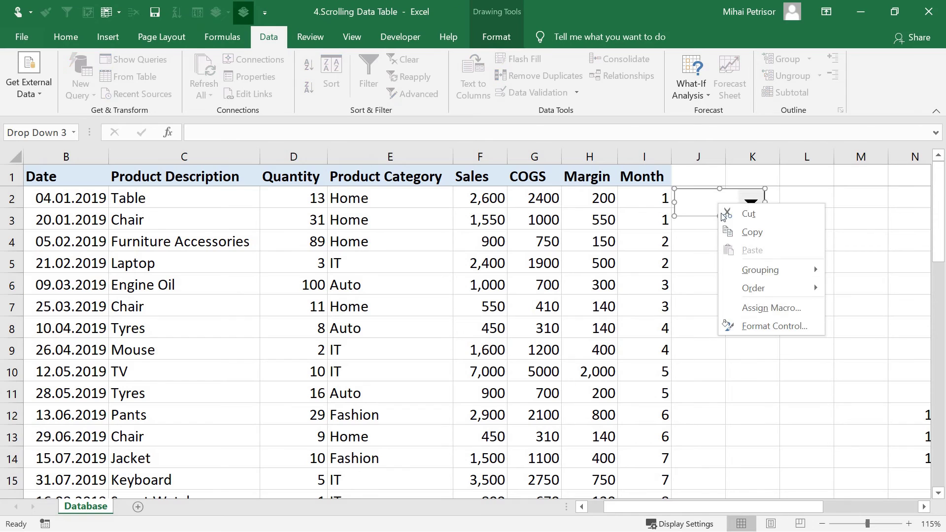
left_click(768, 326)
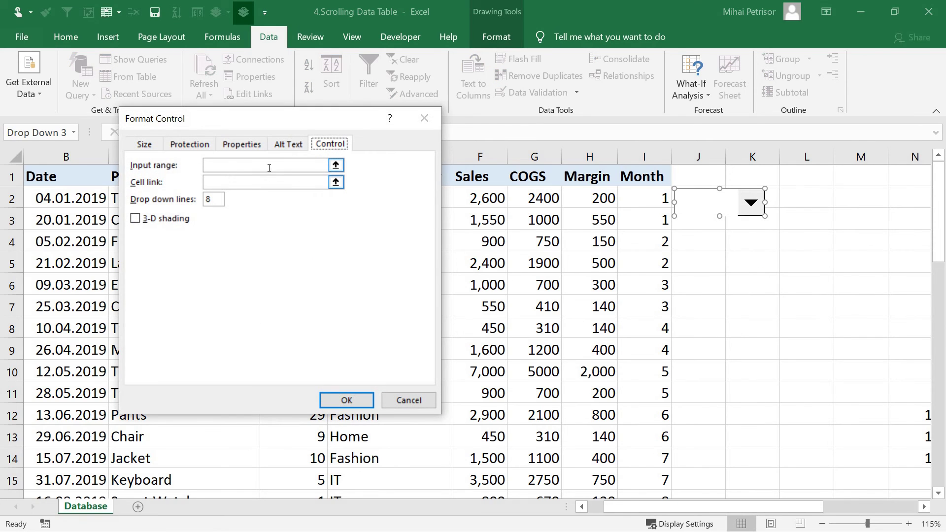
left_click(233, 170)
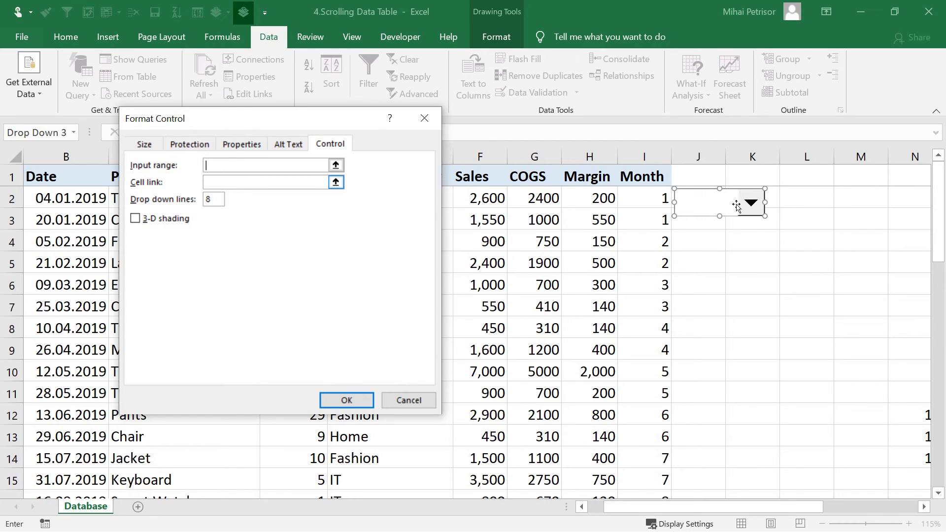
left_click_drag(754, 506, 814, 504)
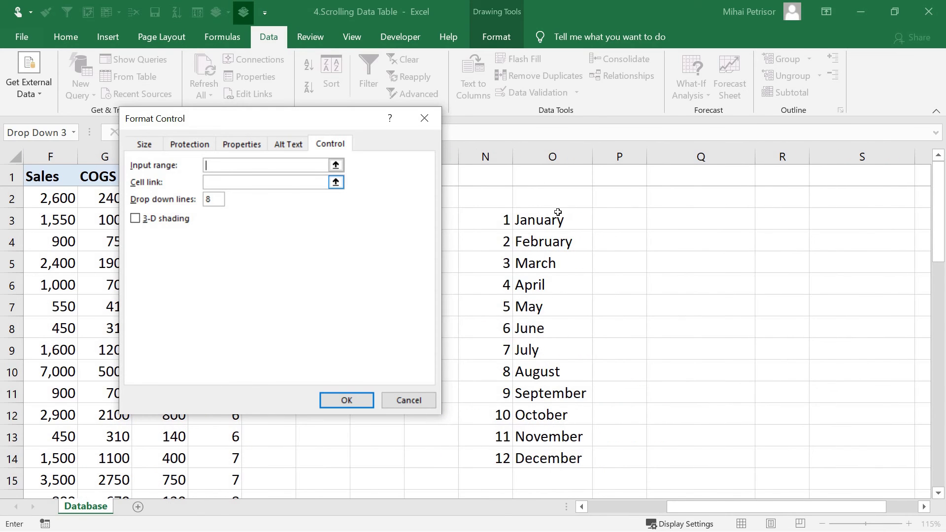
left_click(554, 223)
left_click_drag(554, 222, 560, 450)
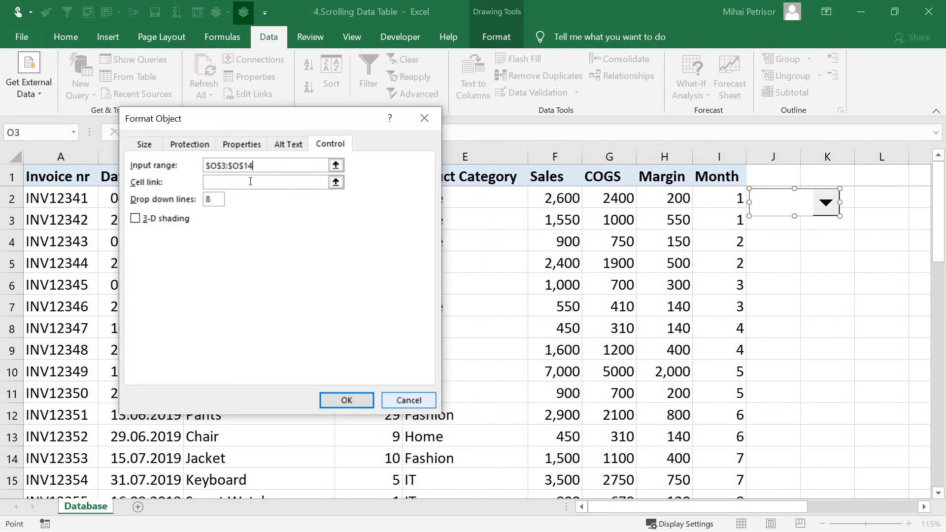
left_click(251, 181)
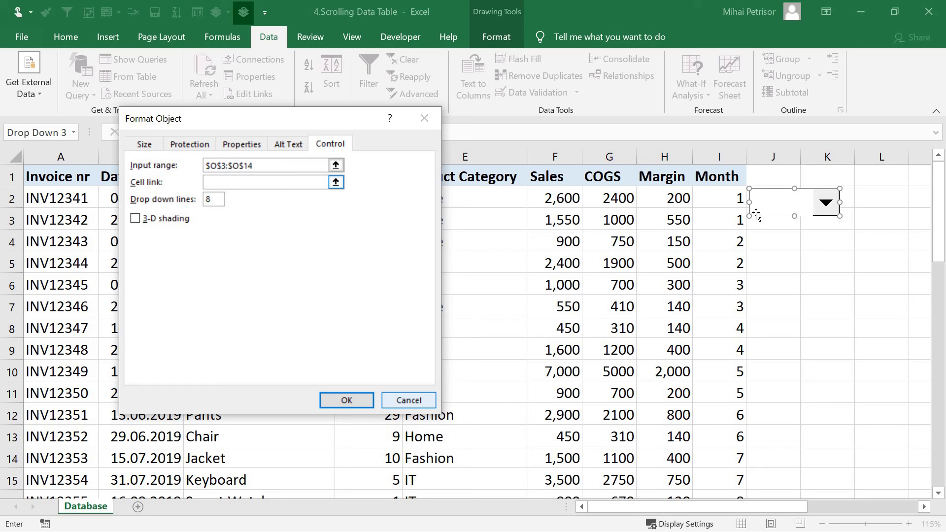
left_click(877, 199)
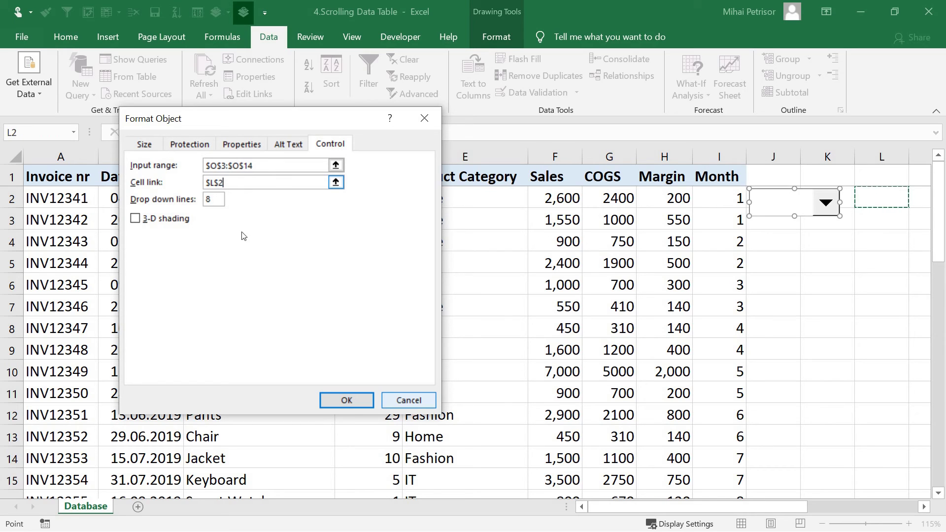
Set the combo box's drop down lines to 12, enable 3-D shading, apply the format settings and deselect the control
left_click(216, 200)
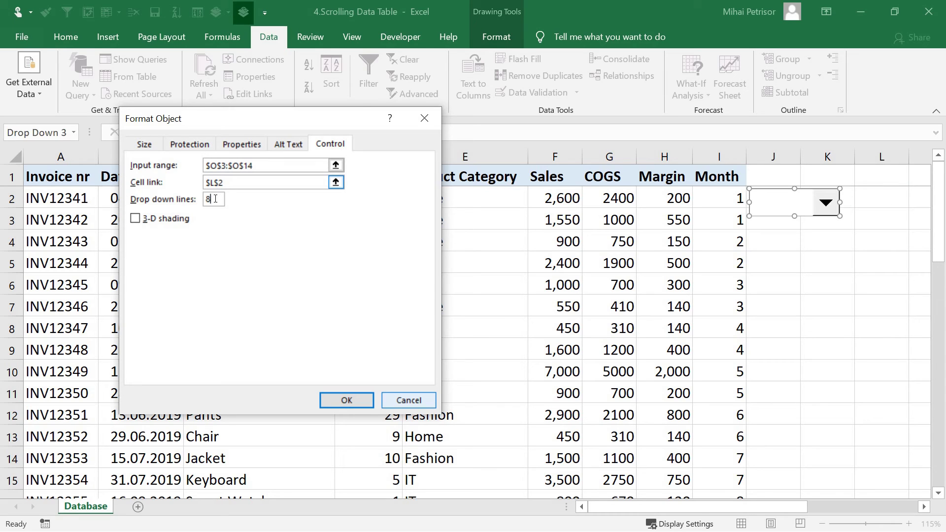
left_click_drag(215, 199, 204, 196)
type("12")
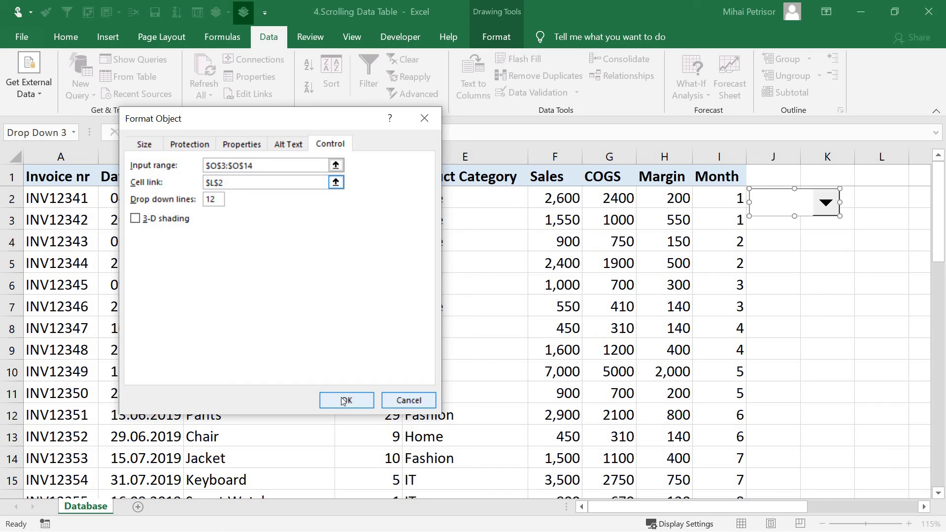
left_click(137, 224)
left_click(352, 400)
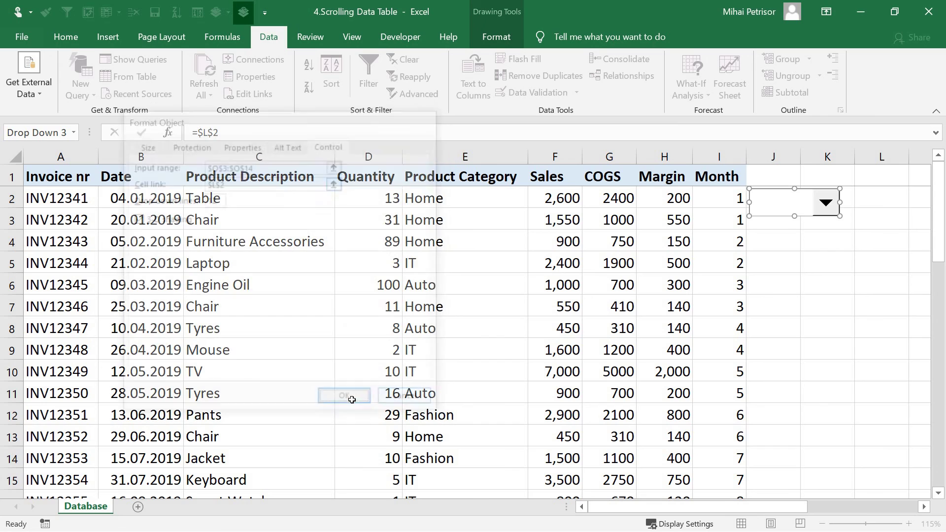
left_click(816, 259)
Check the combo box's list of months against the source list in columns N and O, without choosing a month
left_click(826, 203)
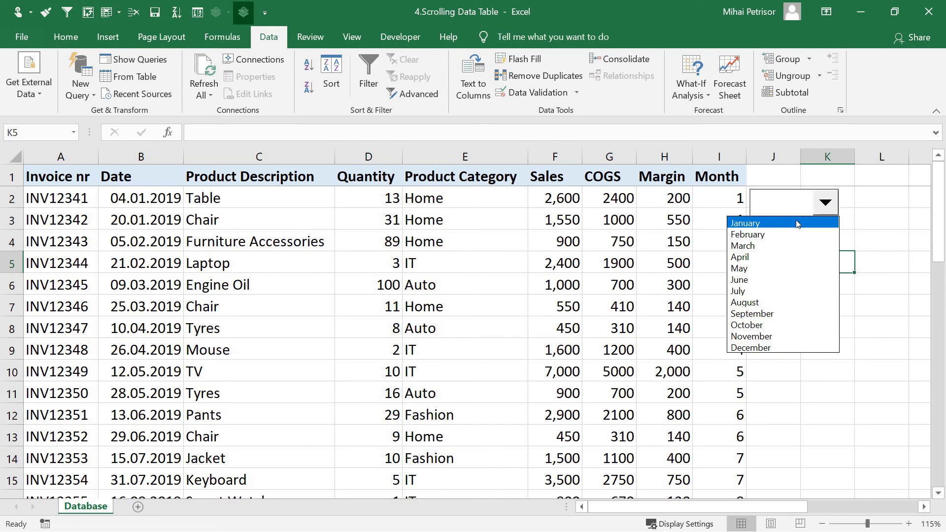
left_click(903, 325)
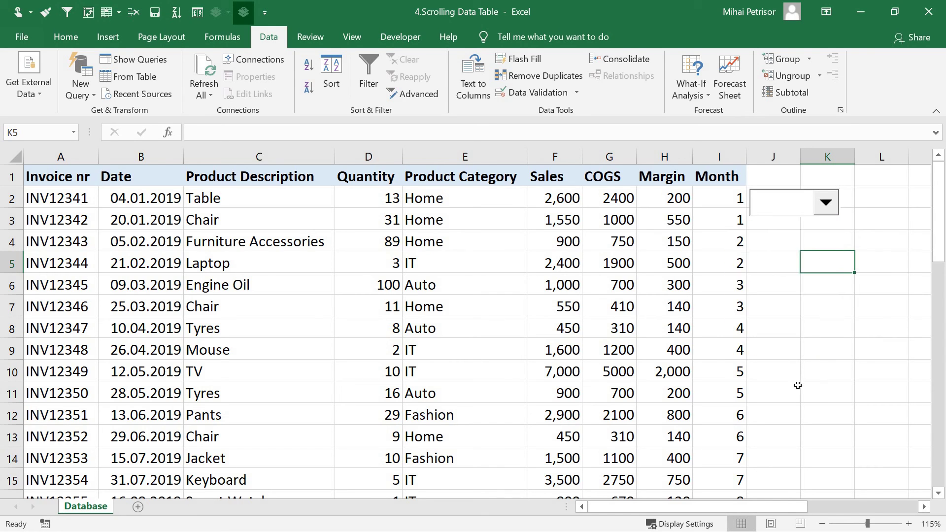
left_click(924, 507)
left_click(924, 506)
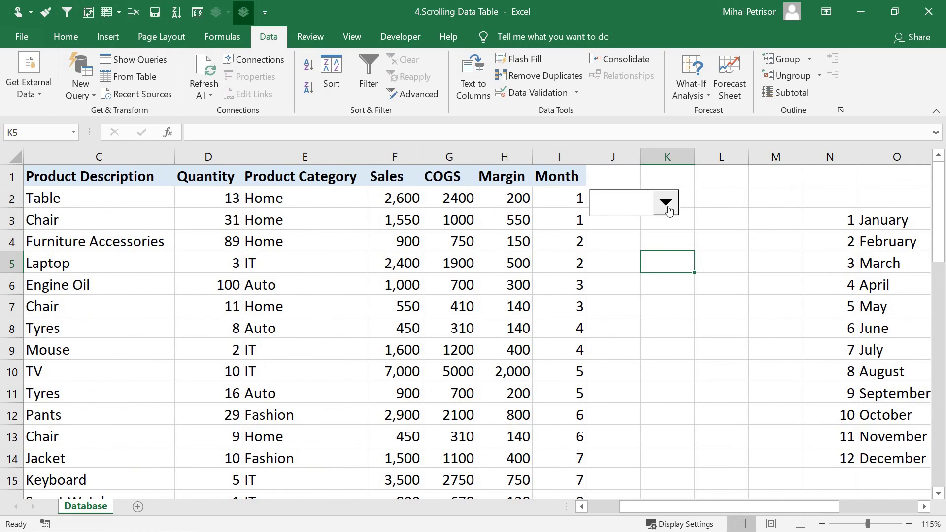
Review the combo box's control settings, checking its cell link against cell L2, and deselect the control
left_click(733, 200)
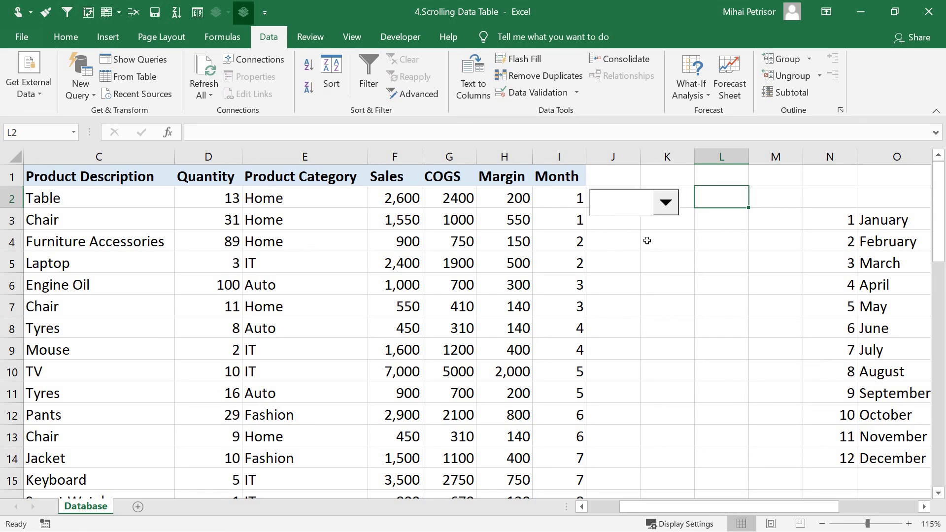
right_click(642, 197)
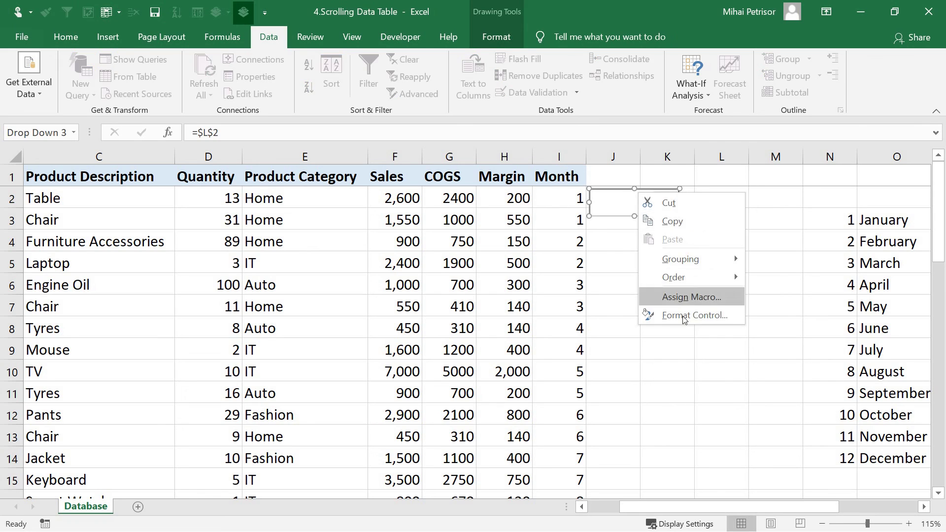
left_click(680, 315)
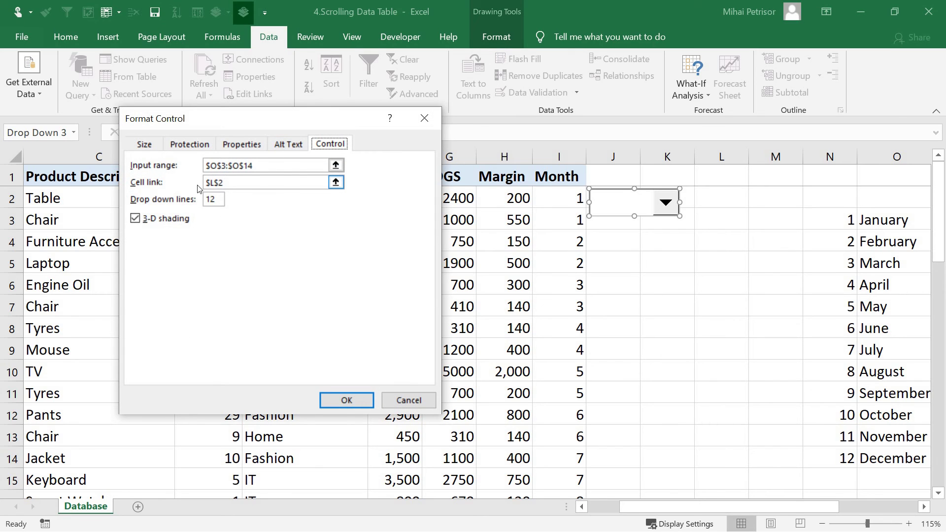
key("Return")
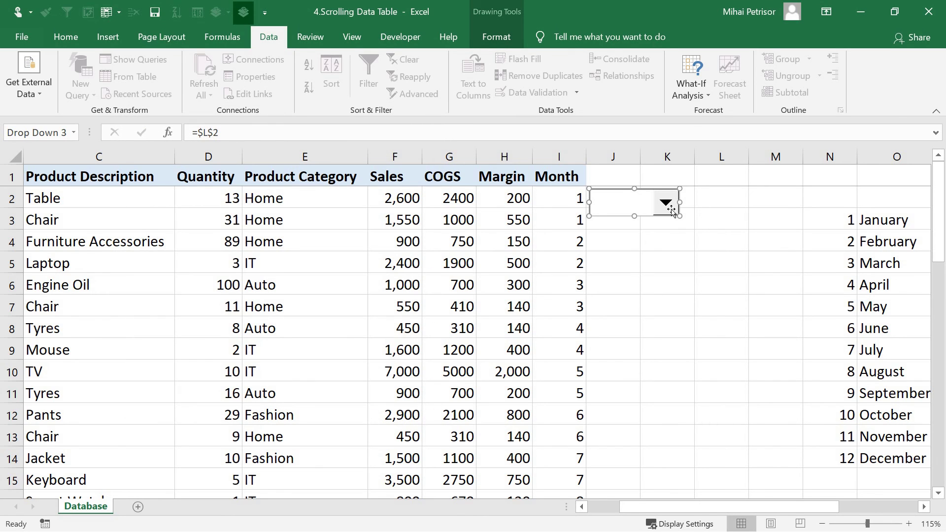
key("Escape")
left_click(671, 305)
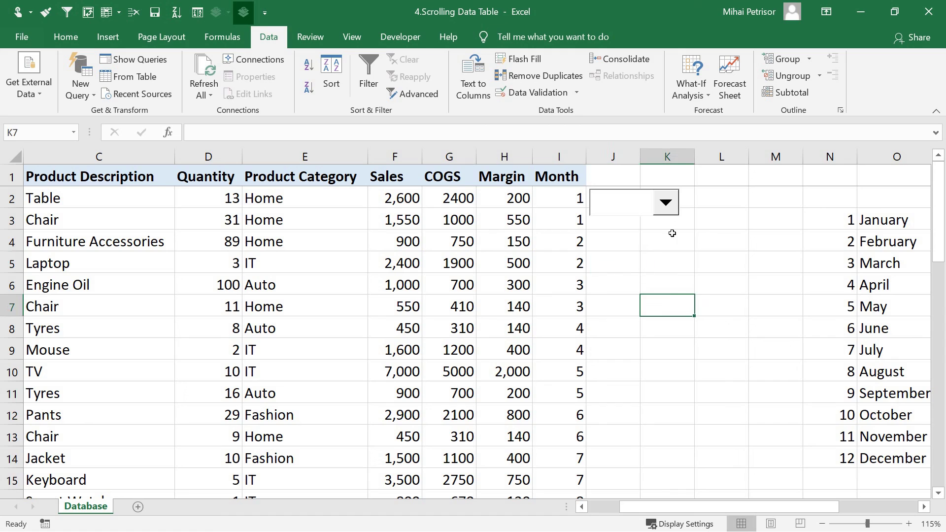
left_click(734, 393)
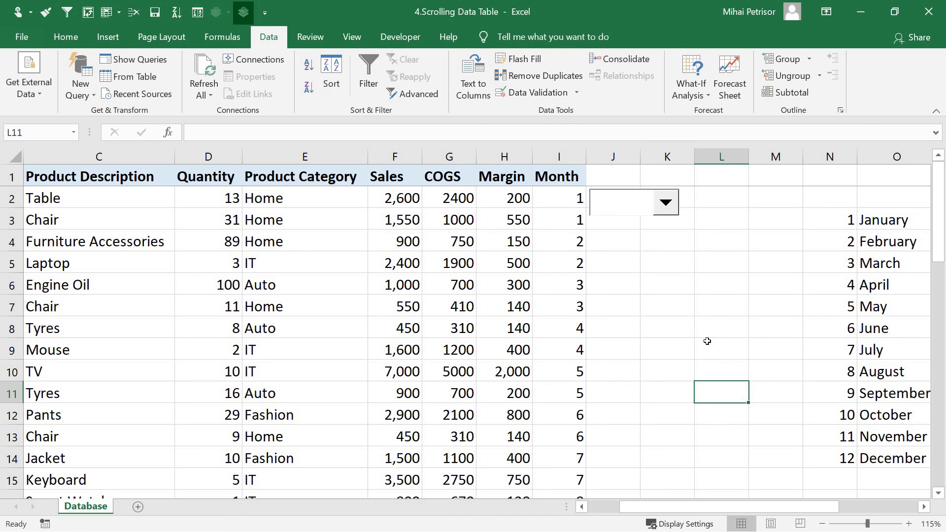
Choose March in the month combo box and inspect the linked cell L2
left_click(673, 209)
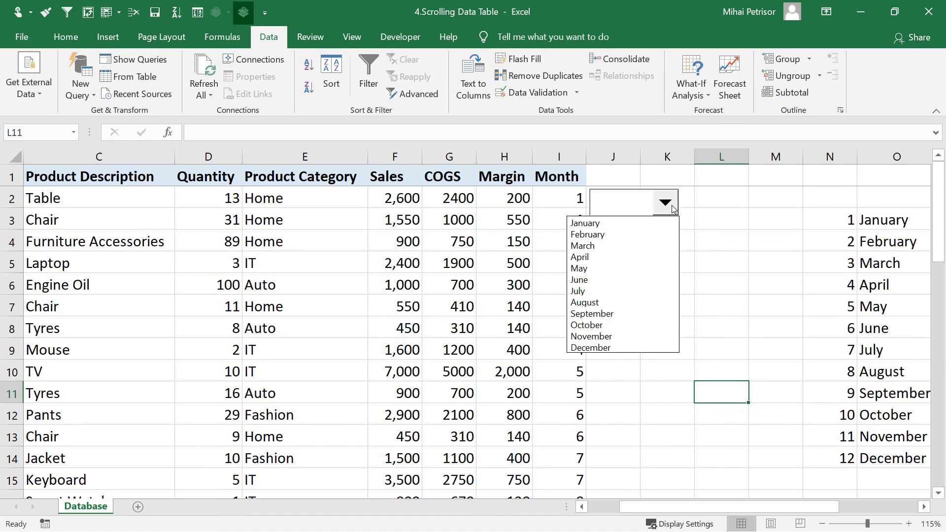
left_click(618, 249)
left_click(735, 201)
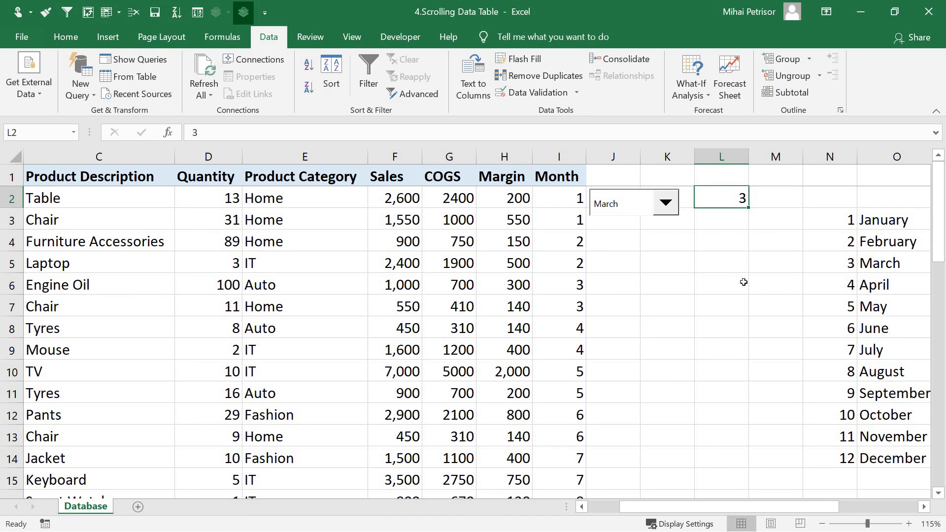
Check the chosen month's position against March in O5 and the source list O3:O14, and deselect the list
left_click(894, 264)
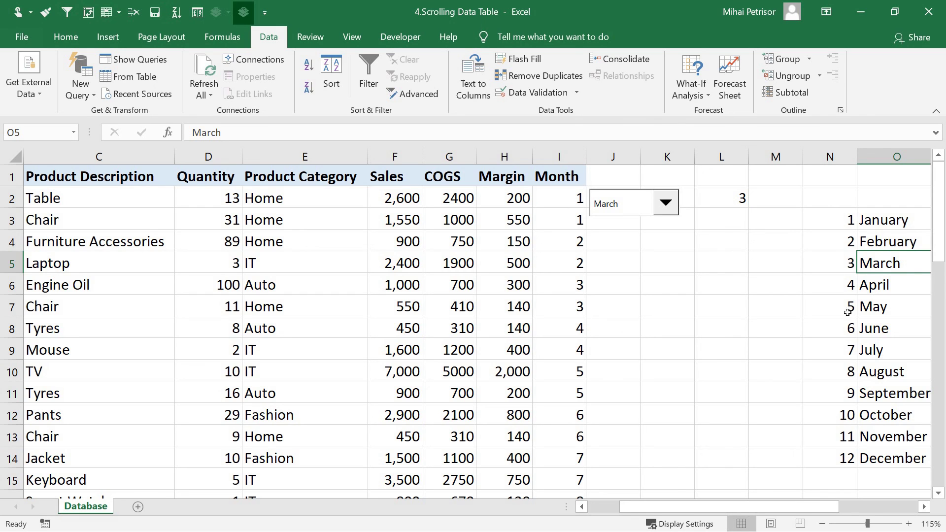
left_click_drag(882, 220, 887, 459)
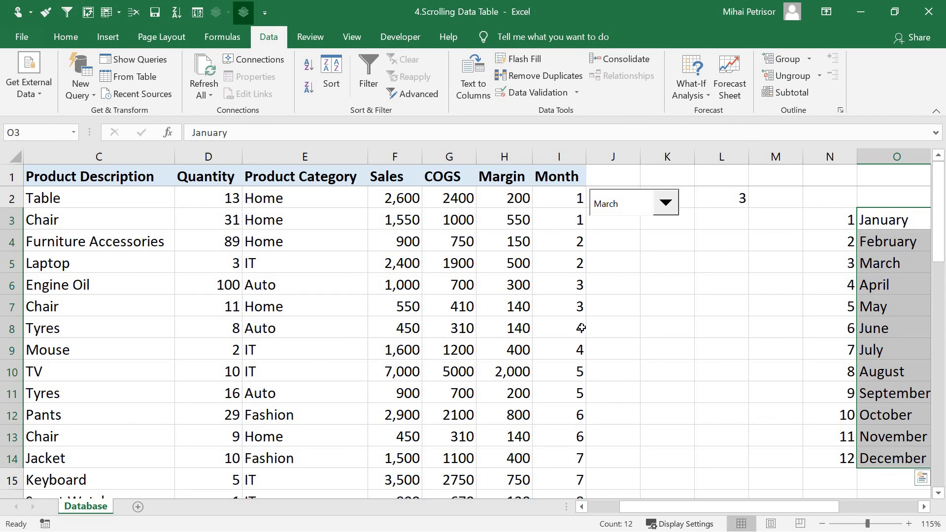
left_click(660, 278)
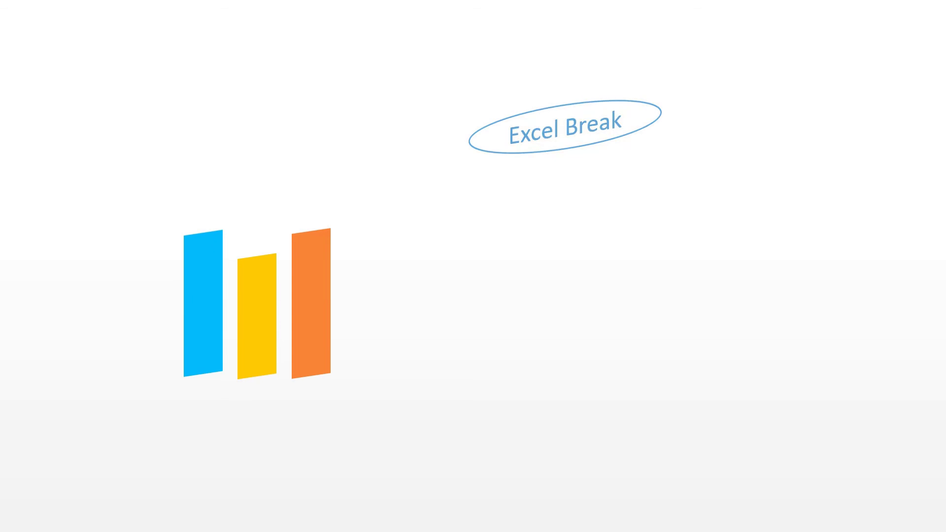